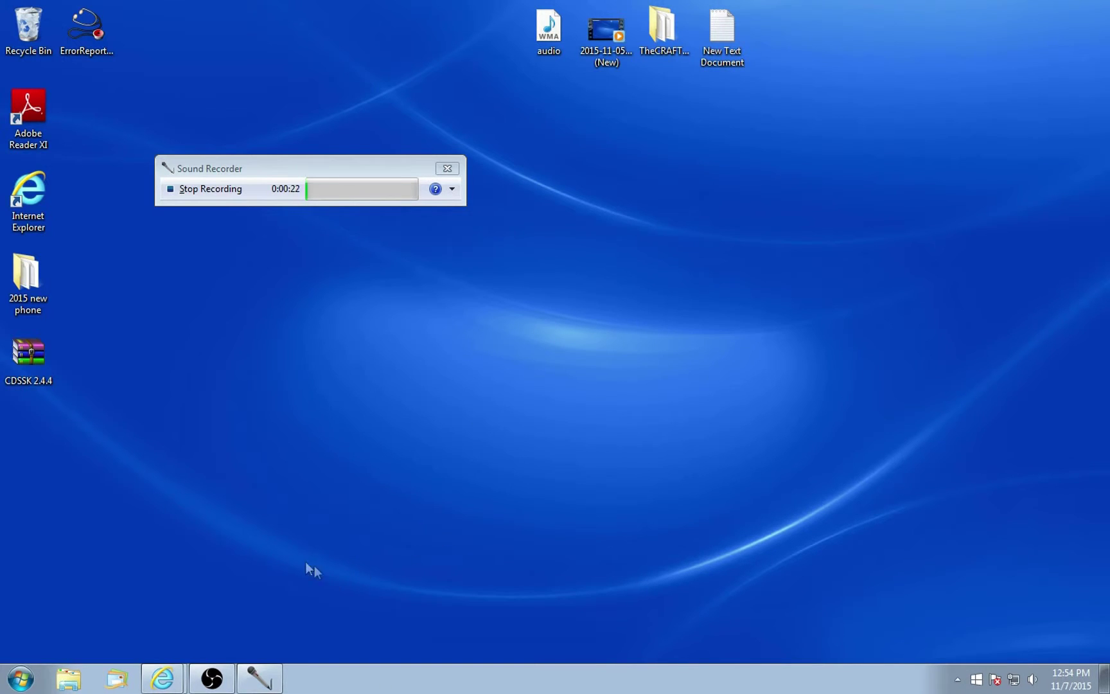
Search for 'cmd' from the Windows Start menu and launch Command Prompt
left_click(31, 678)
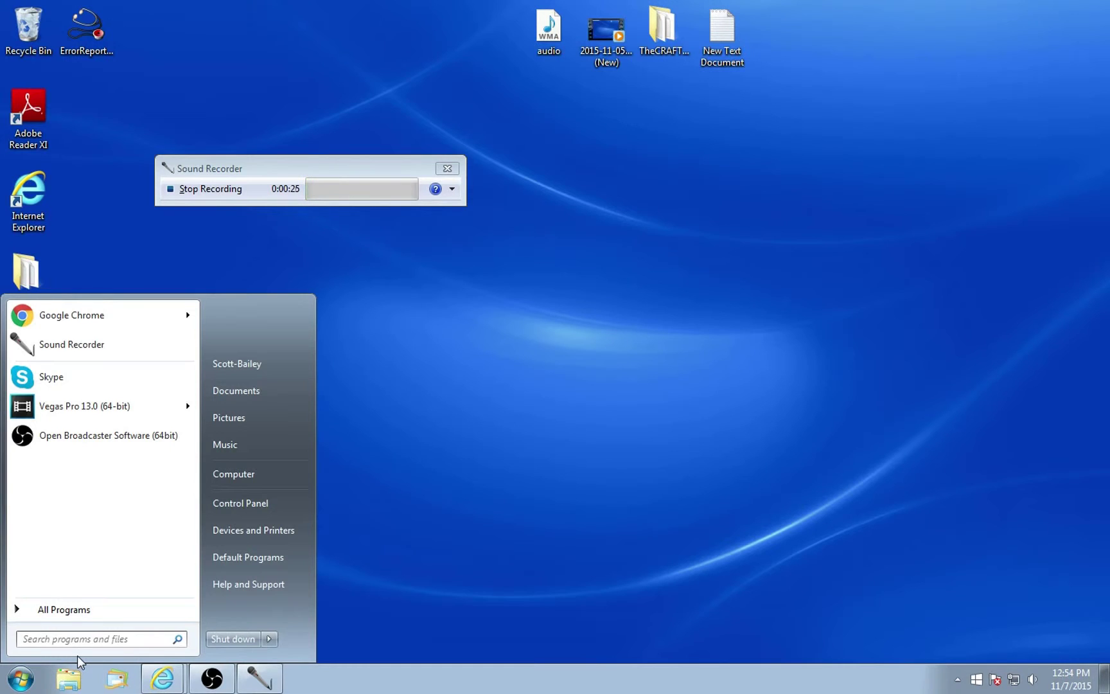
type("cmd")
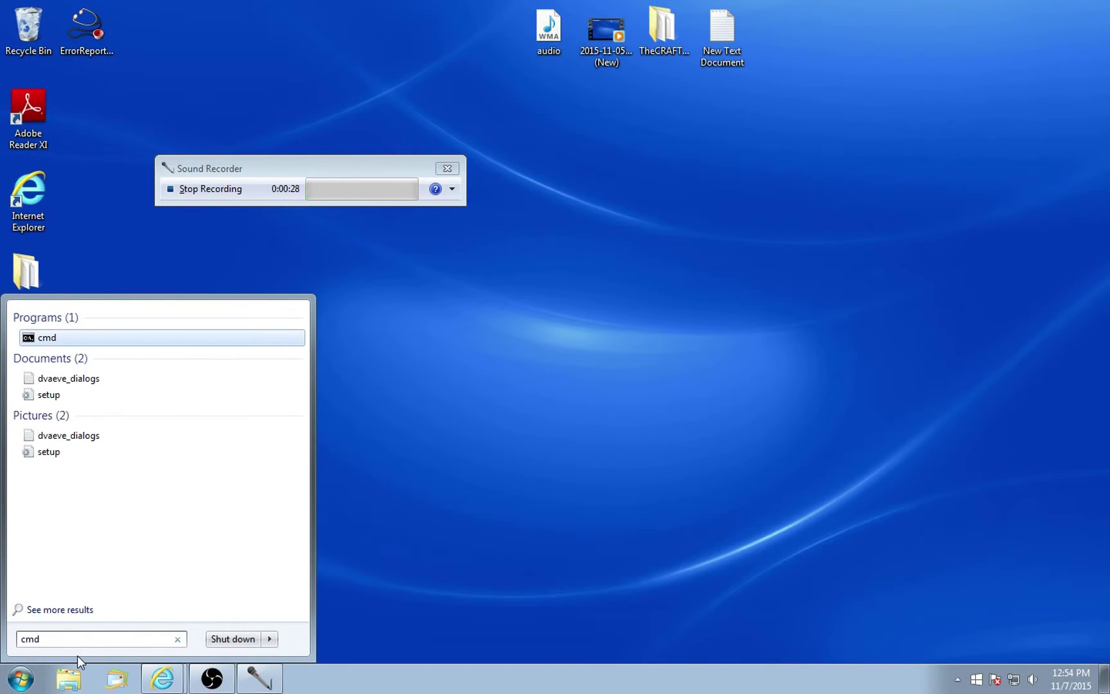
left_click(174, 614)
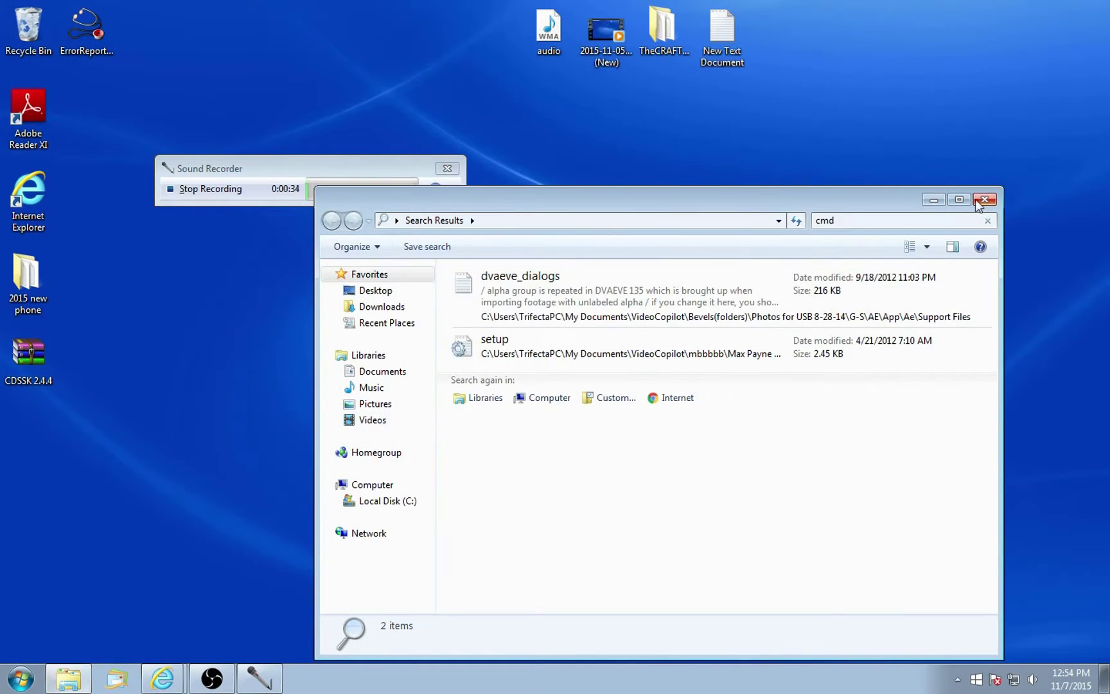
left_click(984, 199)
left_click(21, 678)
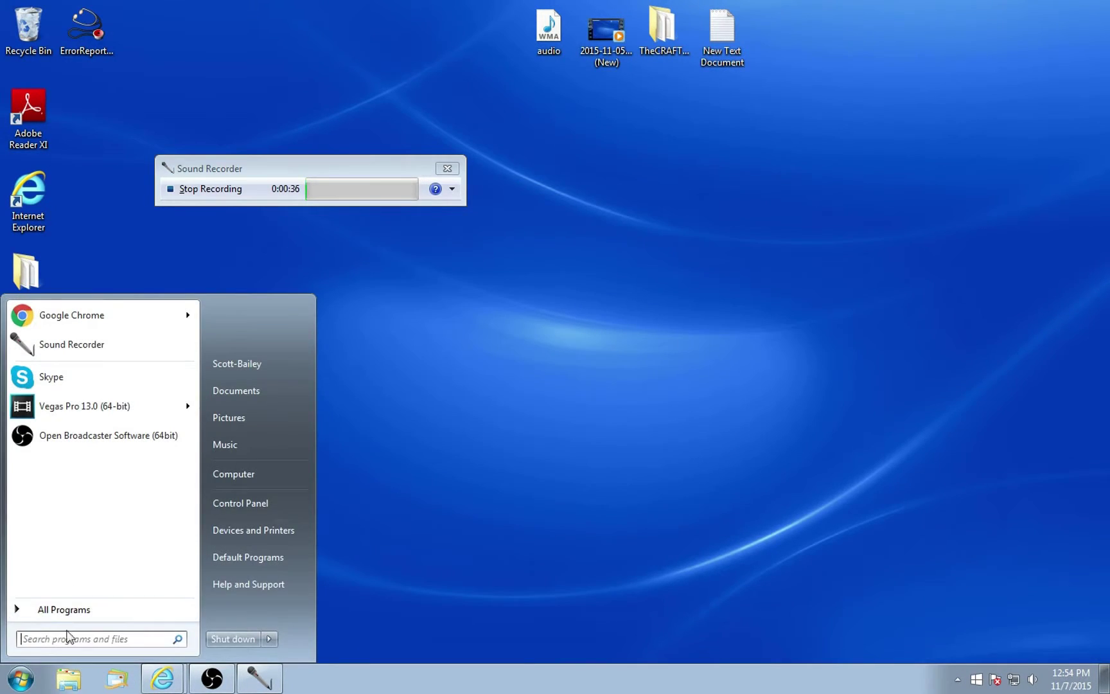
left_click(67, 635)
type("cmd")
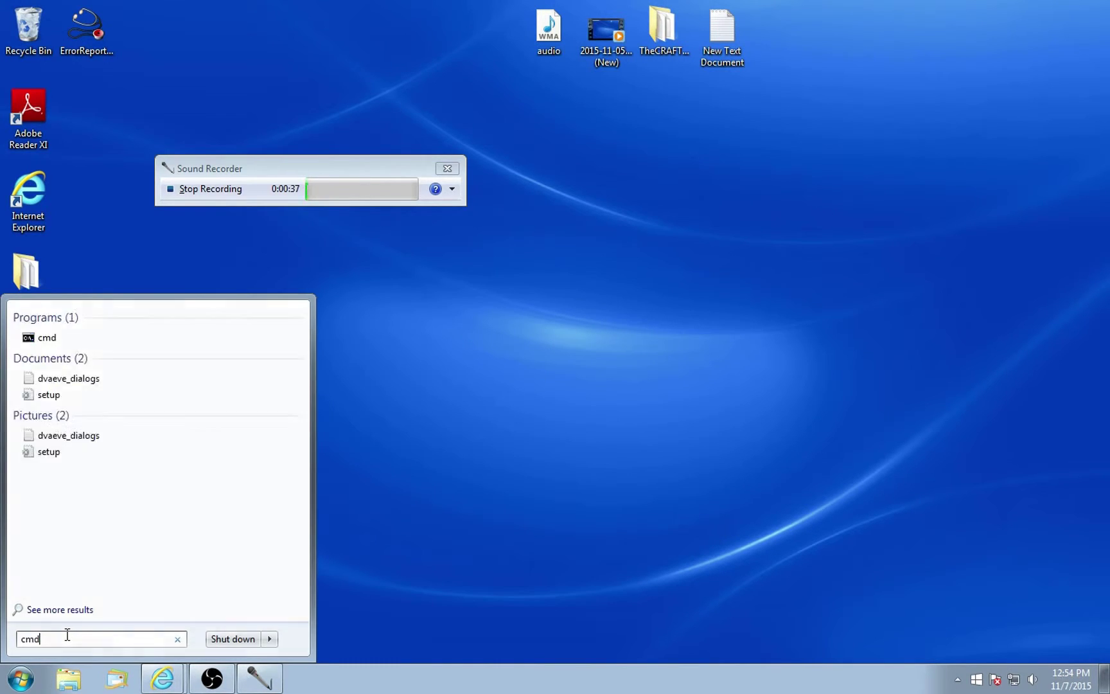
key("Return")
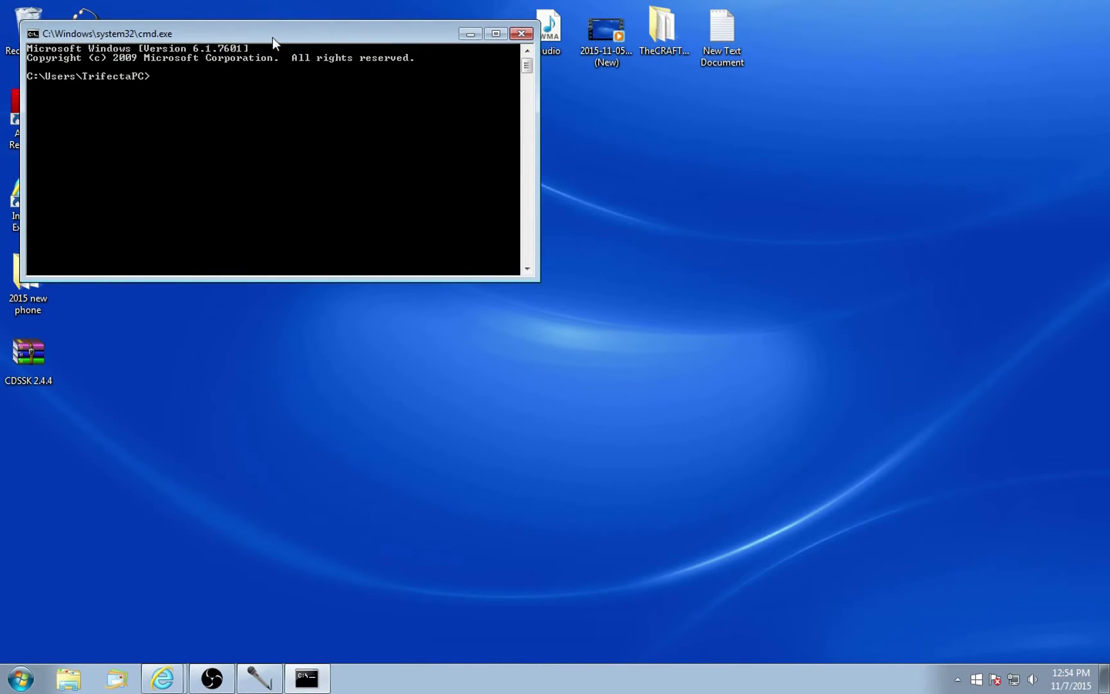
Run ipconfig in the relocated Command Prompt, showing IPv4 192.168.1.108 and gateway 192.168.1.1
left_click_drag(273, 37, 370, 282)
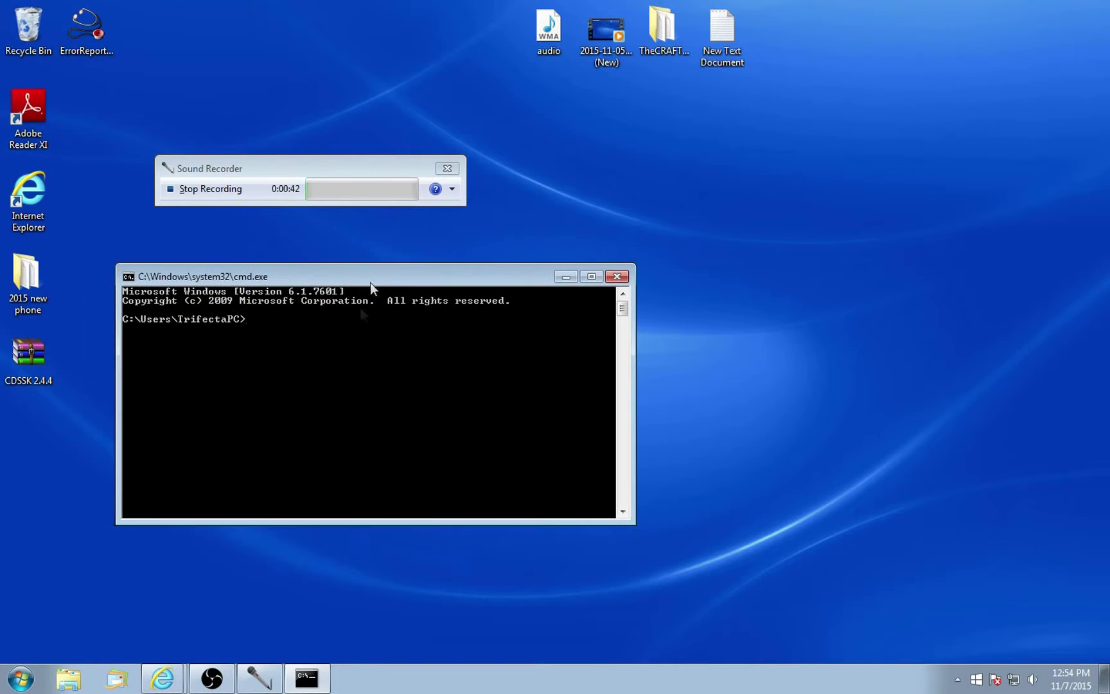
left_click(33, 675)
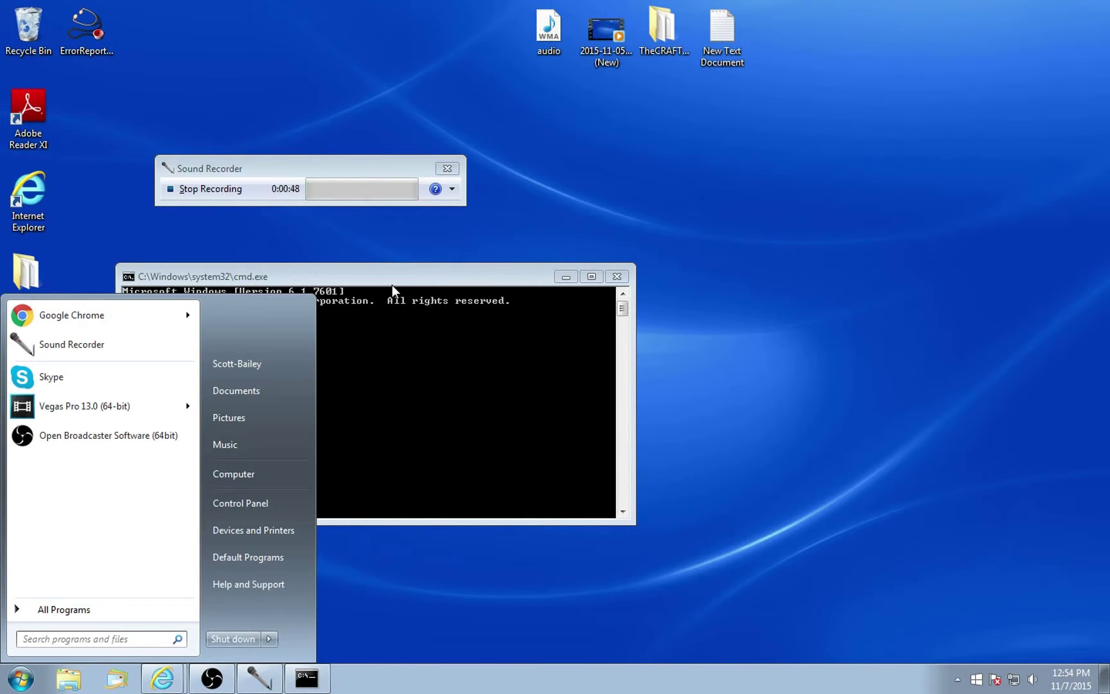
left_click(392, 285)
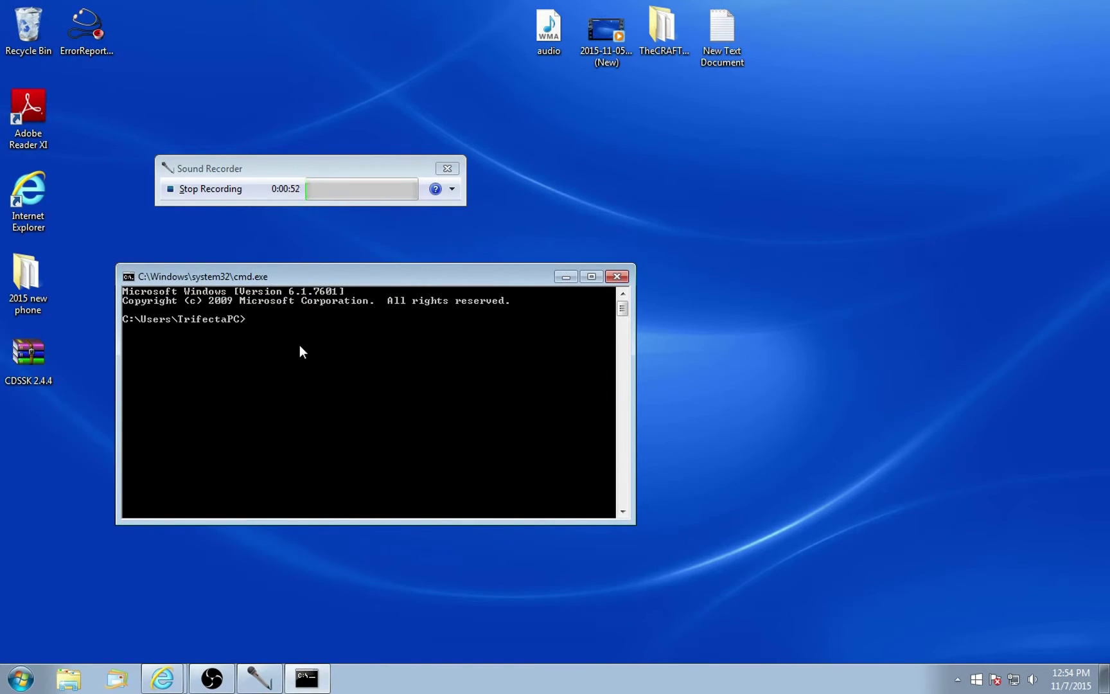
type("ip")
type(" con")
type("fig")
key("Return")
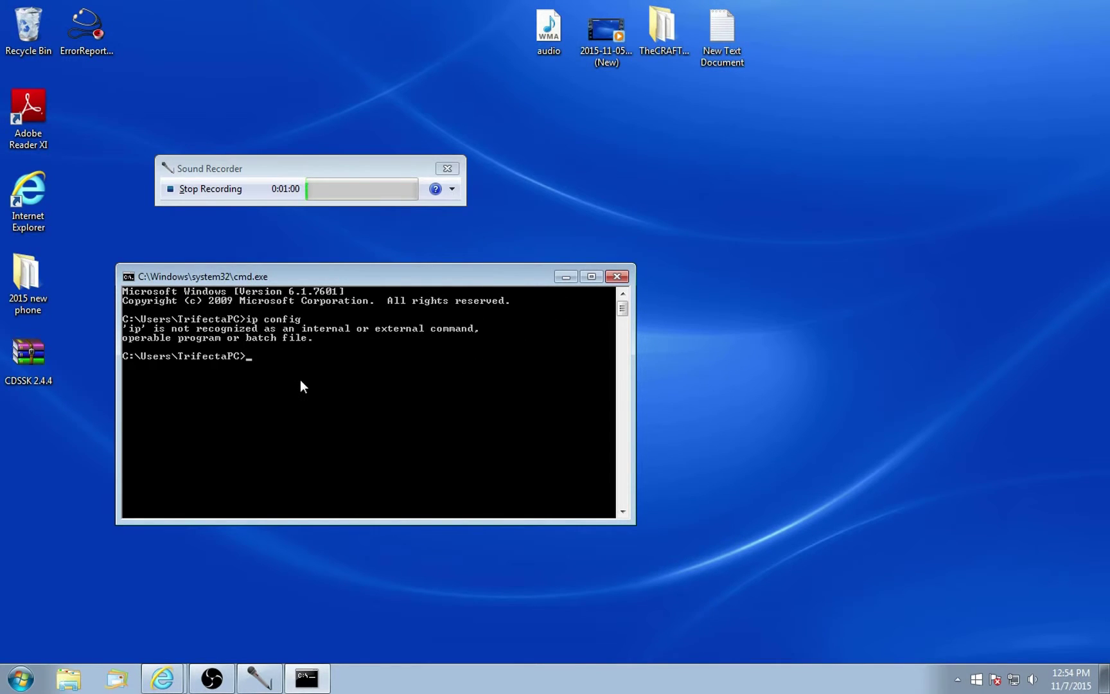
type("ip conf")
type("ig")
key("Return")
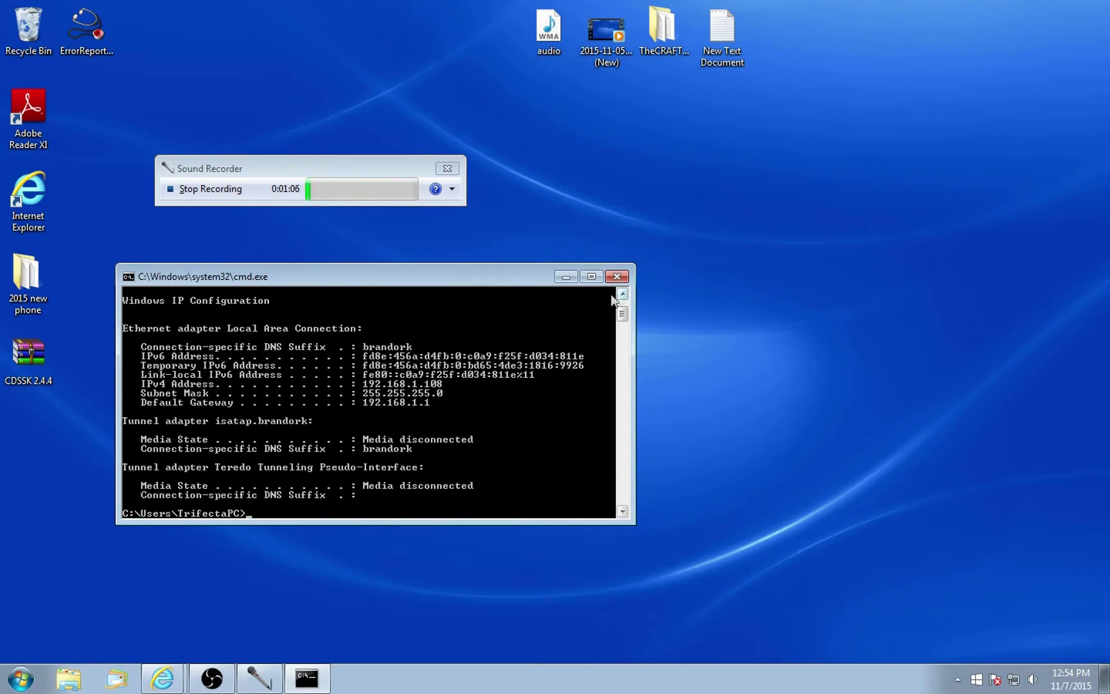
Minimize the ipconfig window and bring up the Linksys login at 192.168.1.1
left_click(592, 275)
scroll(273, 181, "up", 2)
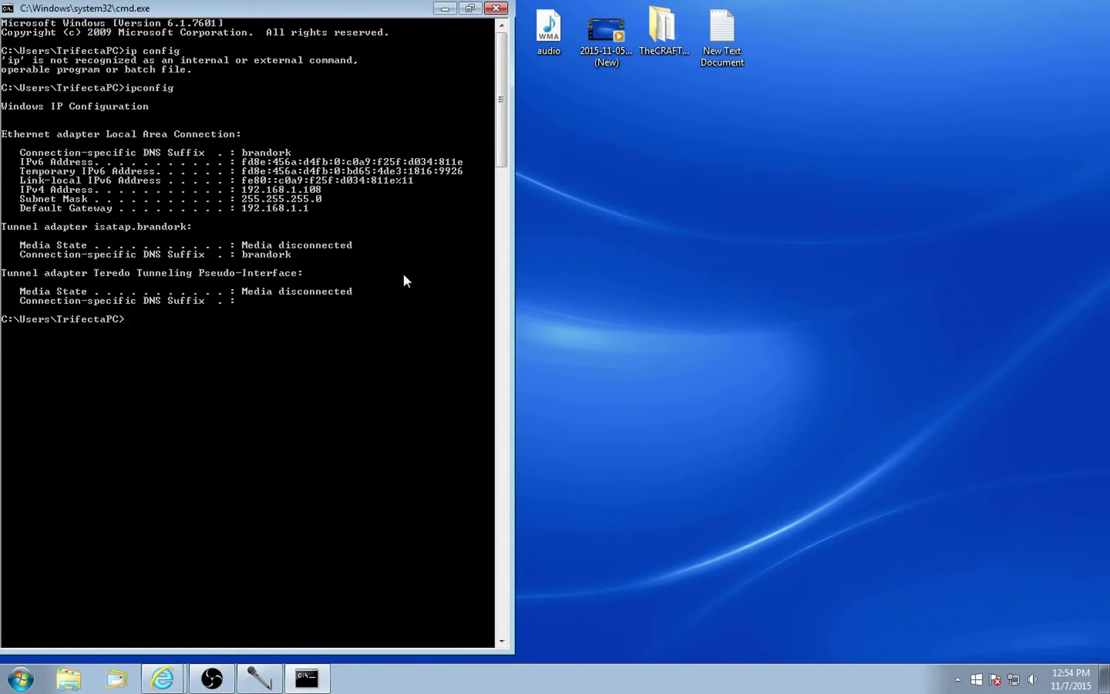
left_click(444, 7)
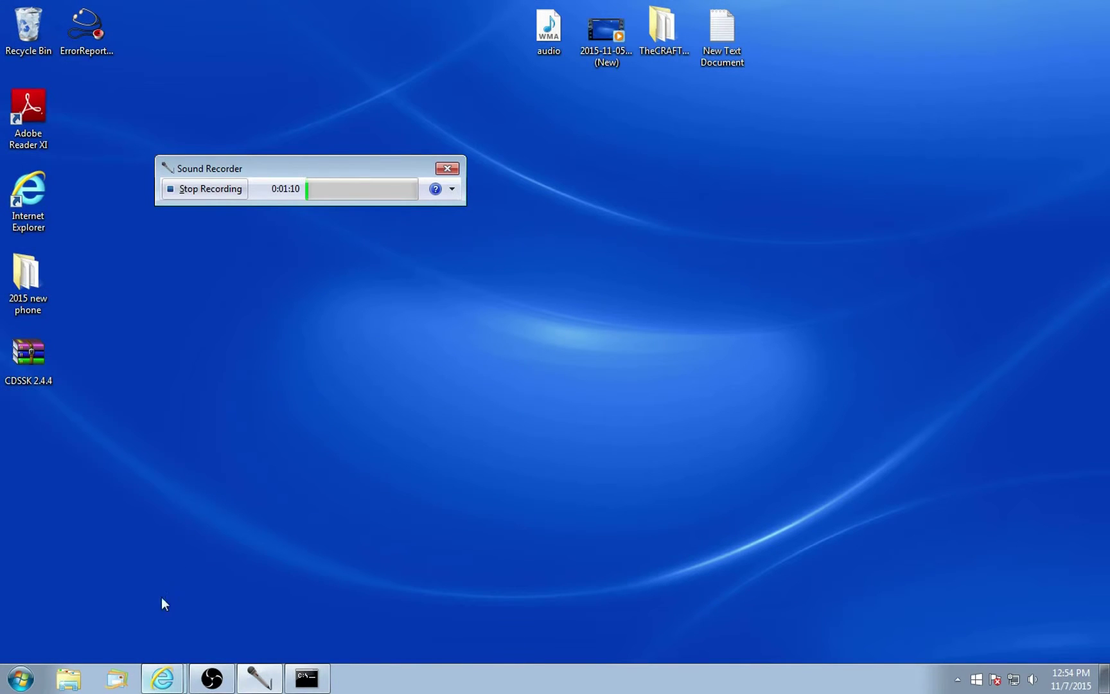
left_click(288, 685)
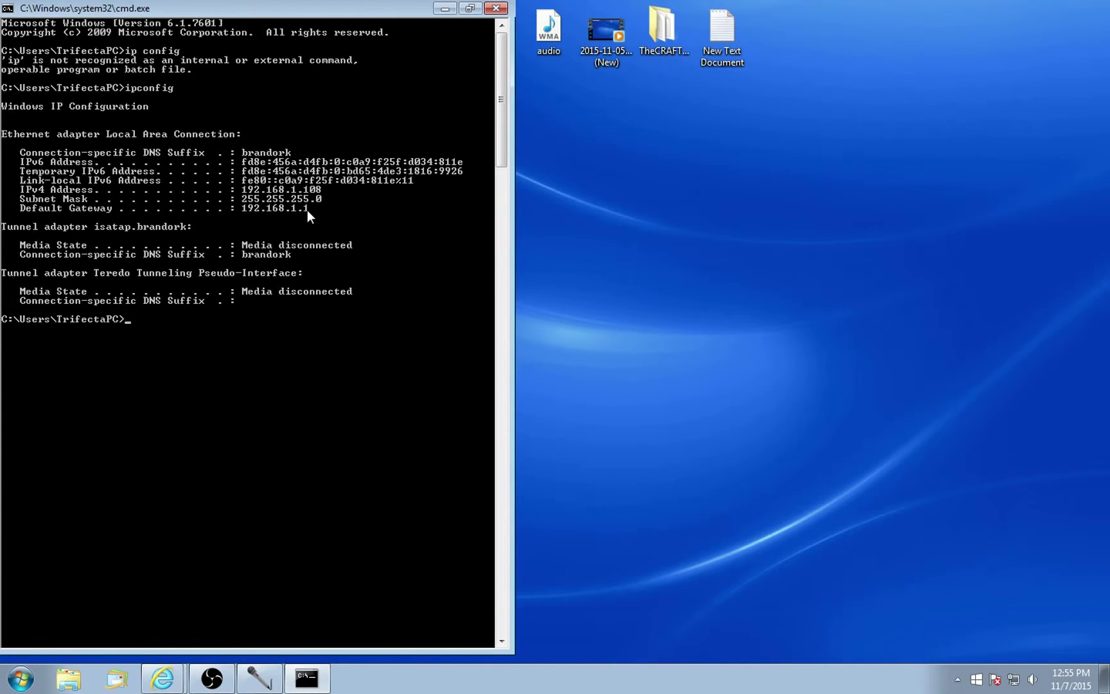
left_click(445, 8)
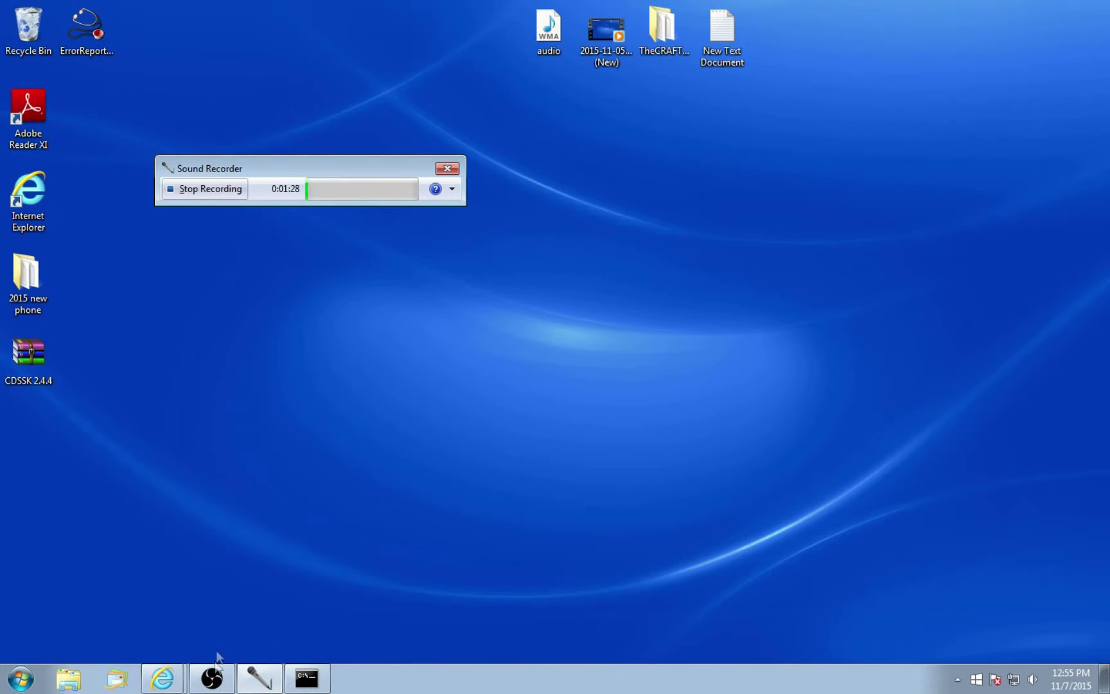
left_click(161, 677)
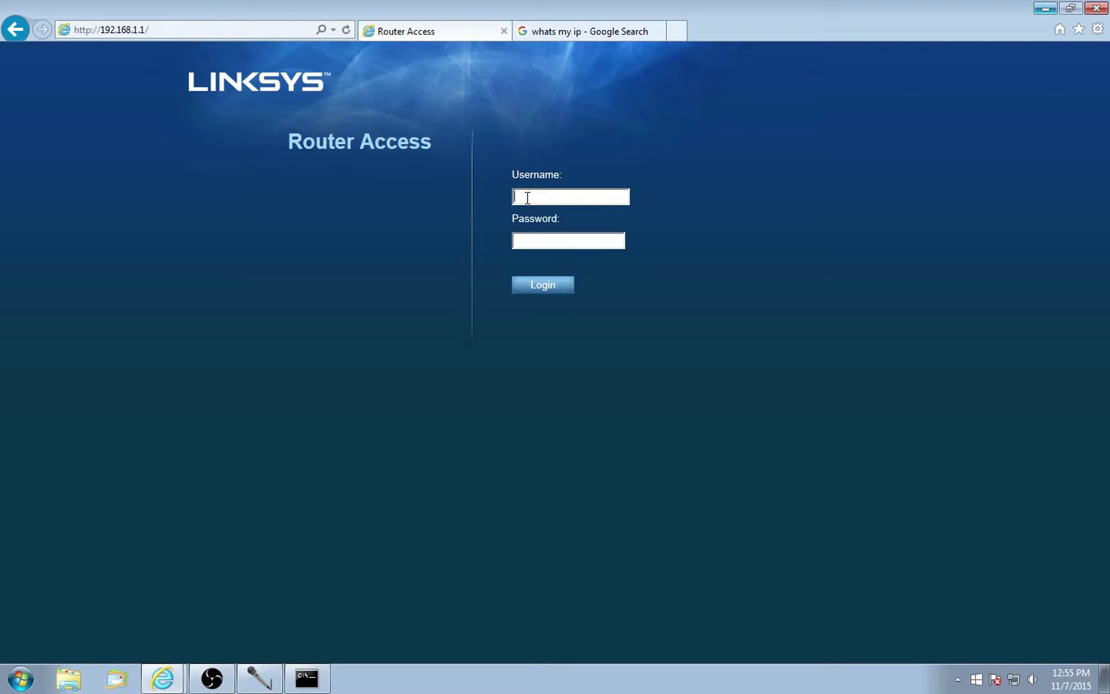
type("branodrk")
Correct the mistyped username and submit the Linksys router credentials
key("BackSpace")
key("BackSpace")
key("BackSpace")
key("BackSpace")
type("dork")
type("***")
type("******")
key("Return")
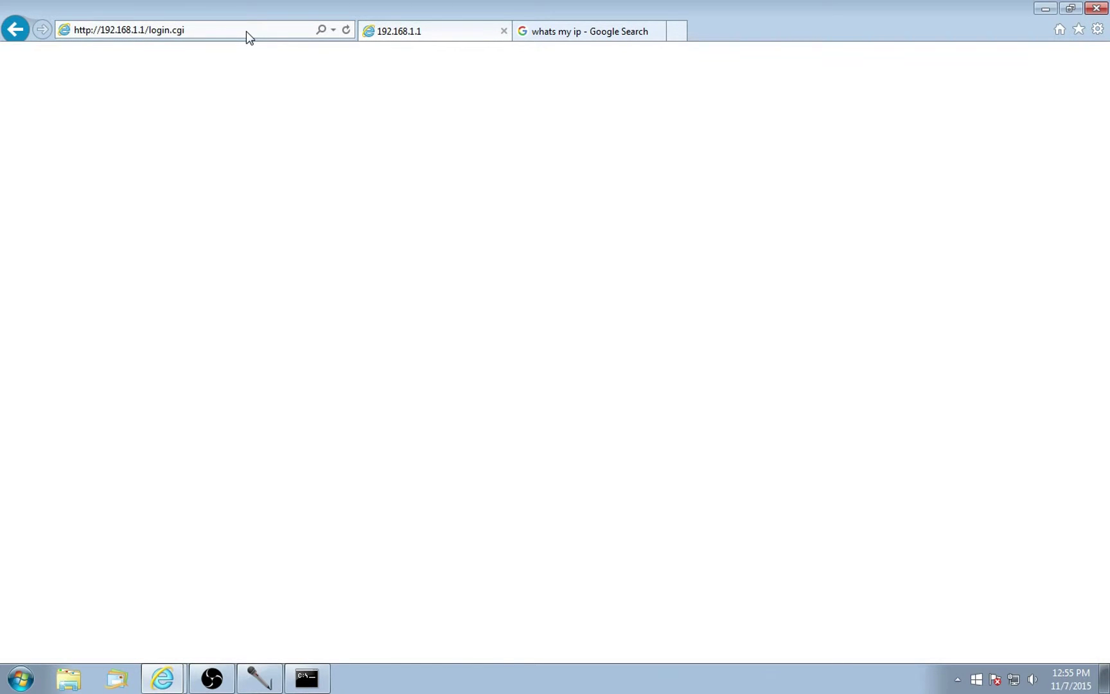
Return to the router login, resubmit the password, then clear and retype it
left_click(15, 28)
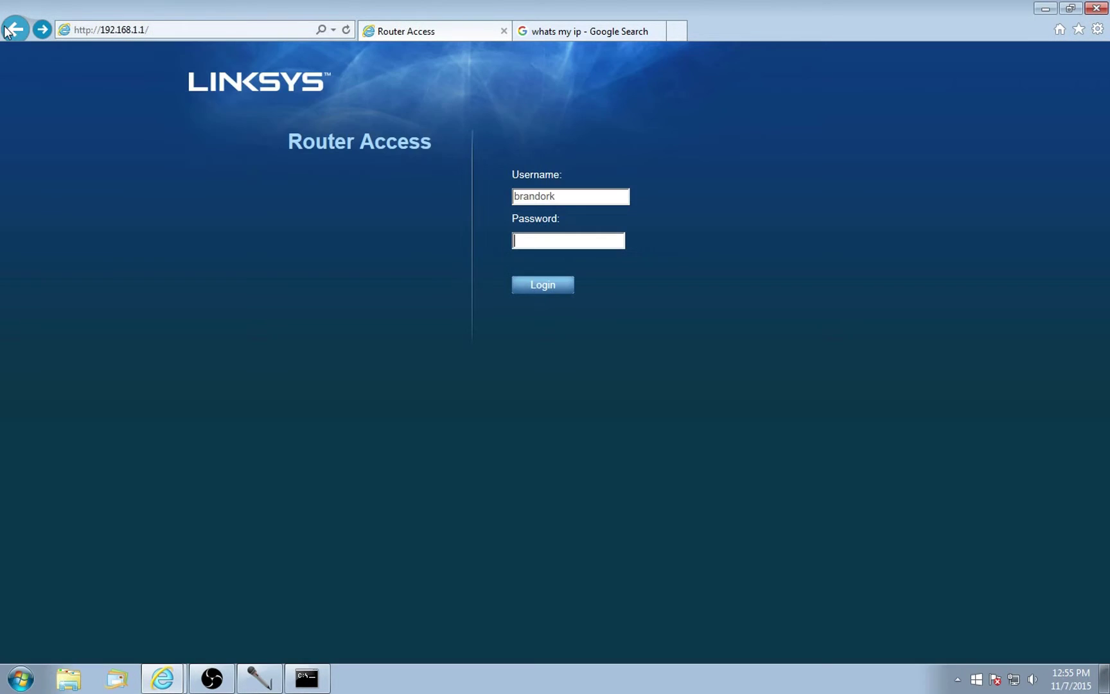
left_click(568, 238)
type("*******")
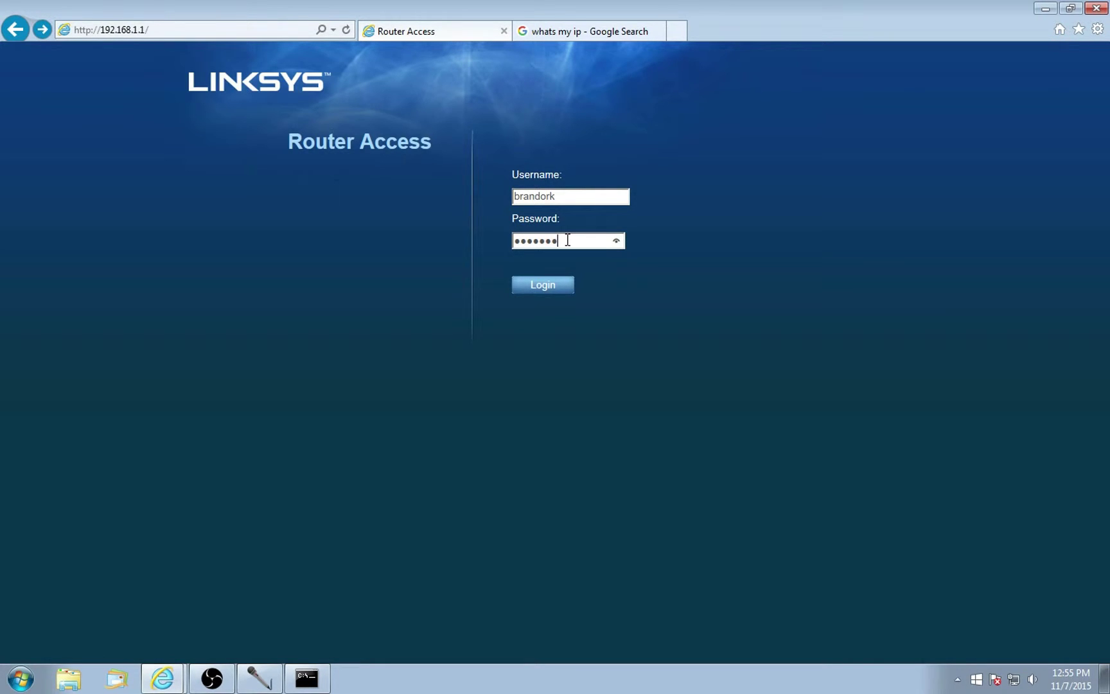
key("Return")
key("Delete")
key("Delete")
key("Delete")
key("Delete")
key("Delete")
key("Delete")
key("Delete")
type("aa")
key("BackSpace")
key("BackSpace")
type("aa")
type("aaaaaaaaaaaaaaa")
Check and refresh the network connection status from the taskbar tray
left_click(1013, 680)
left_click(1094, 585)
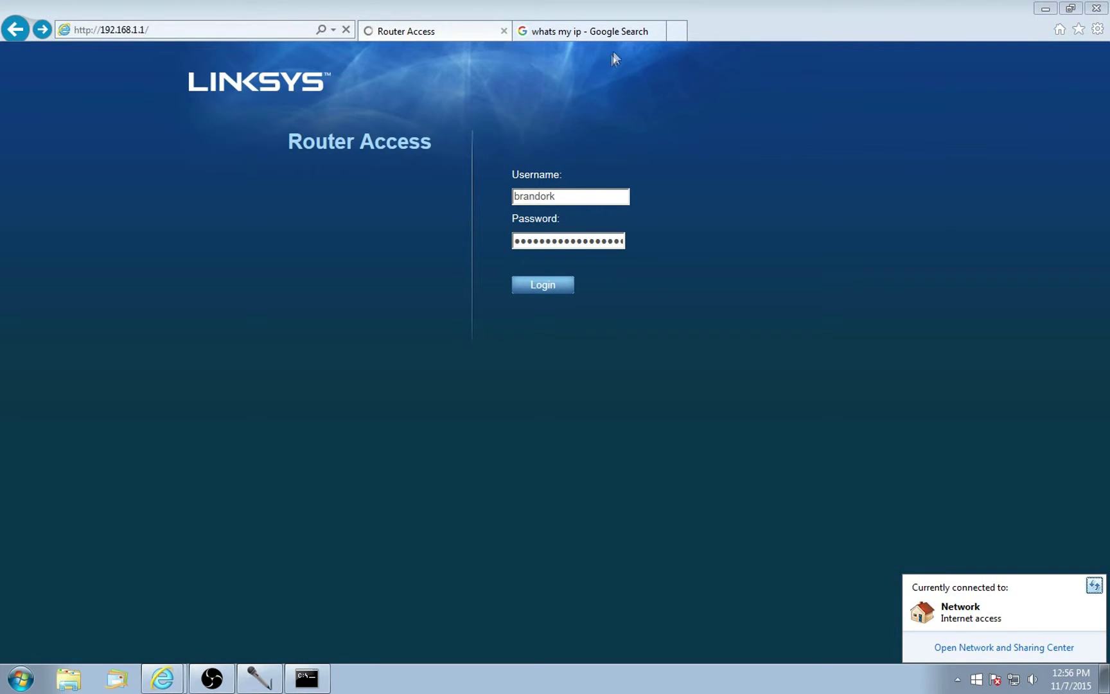
mouse_move(588, 31)
left_click(576, 33)
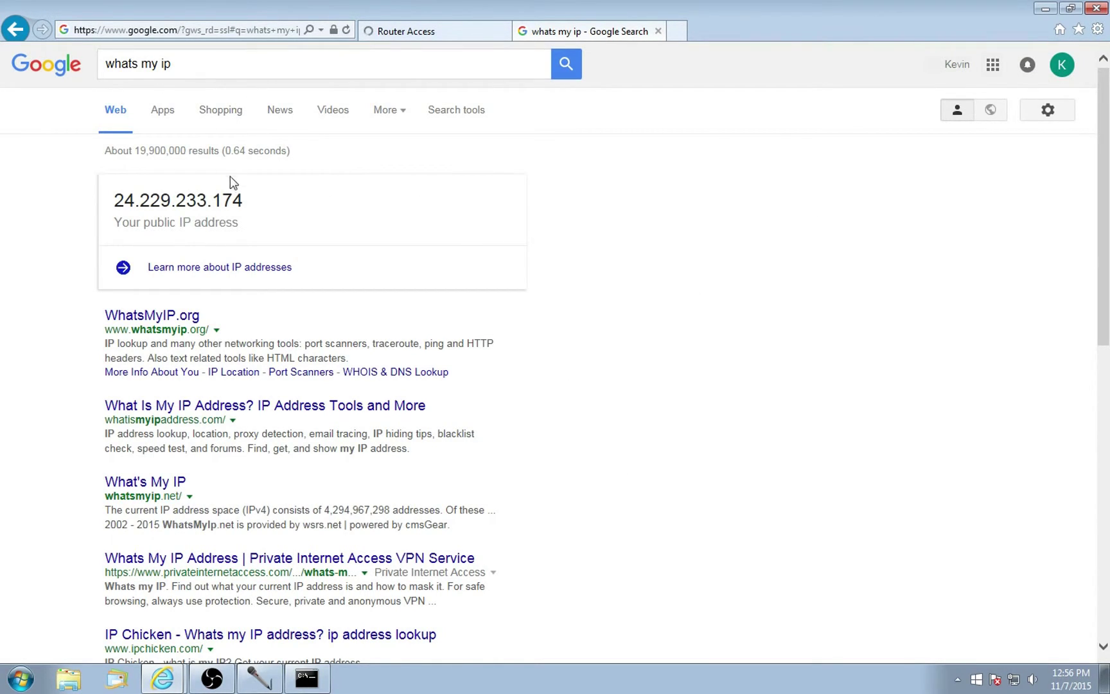
left_click_drag(248, 203, 114, 199)
right_click(146, 199)
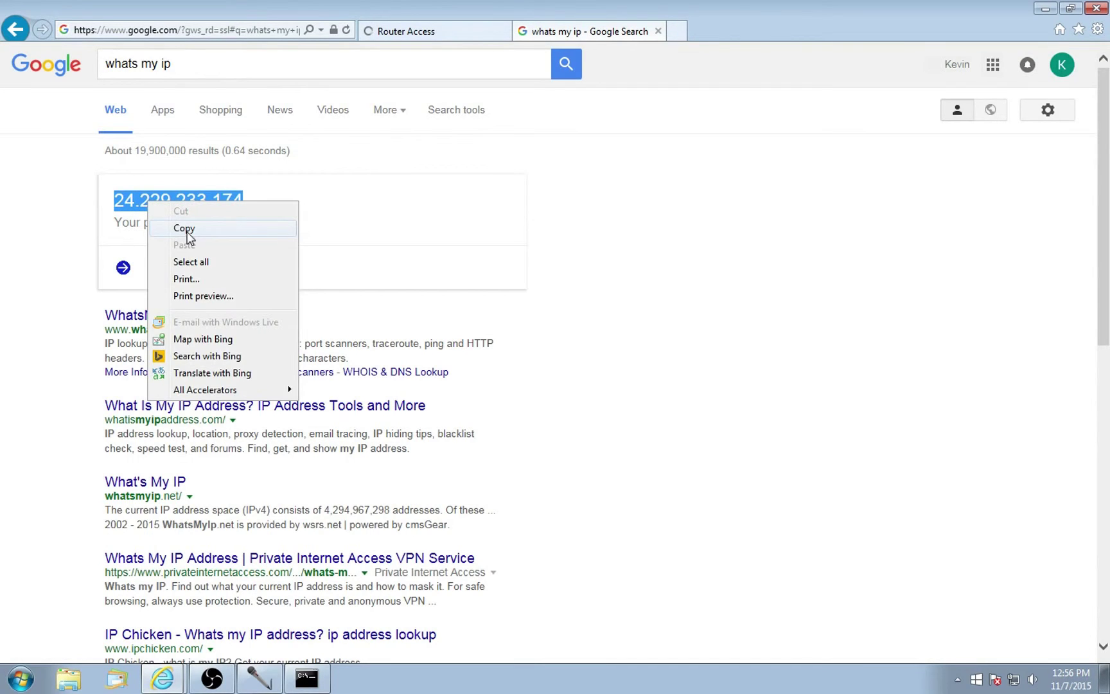
left_click(184, 229)
Go to the router's setup tab and open its Single Port Forwarding rules
left_click(601, 250)
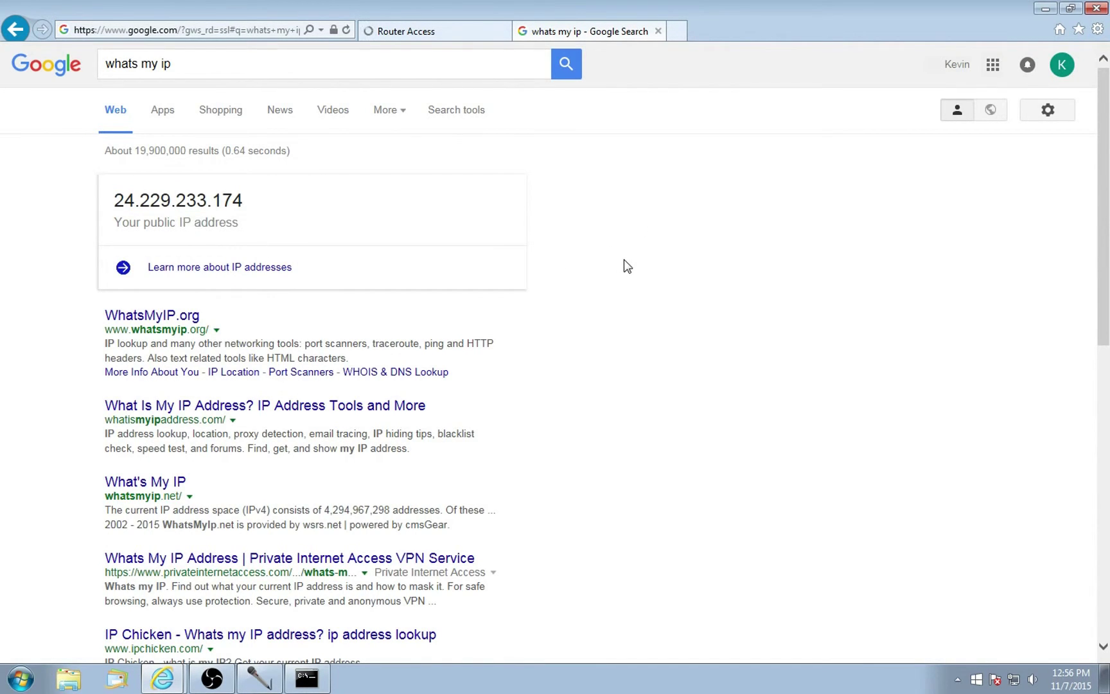
left_click(425, 30)
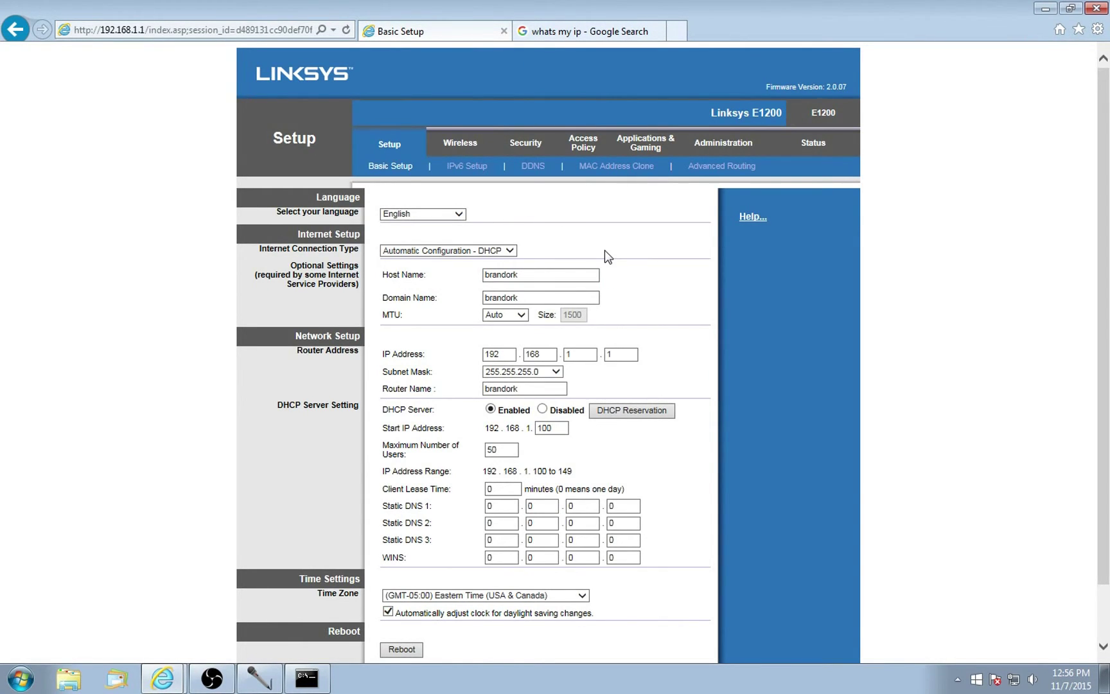
left_click(640, 150)
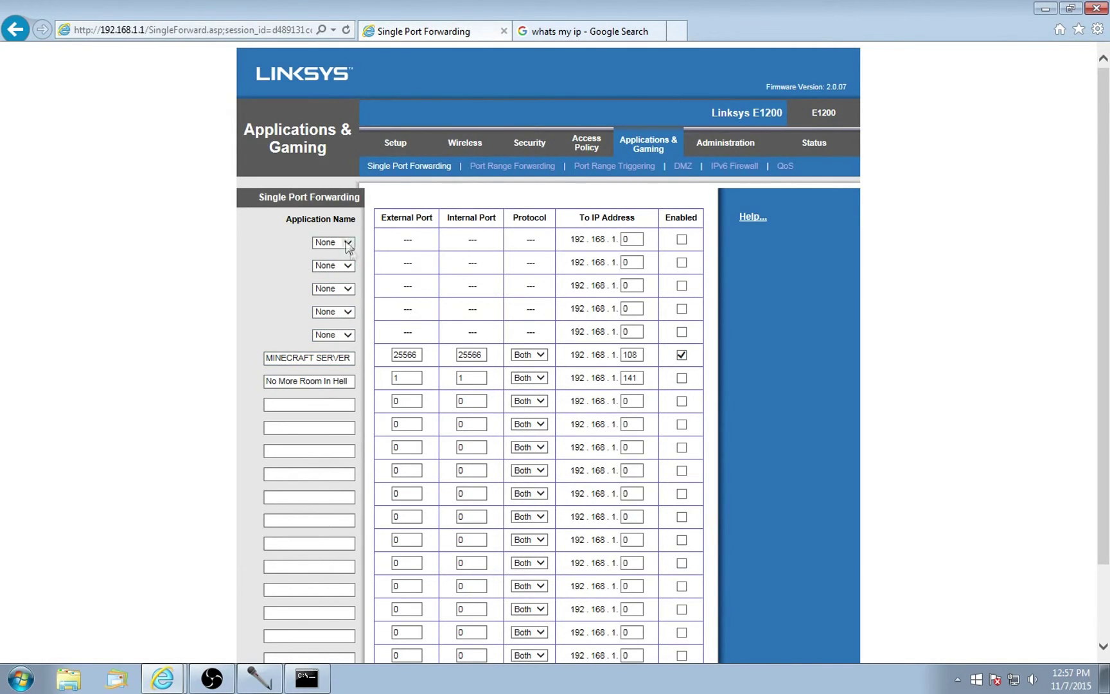
scroll(352, 248, "down", 2)
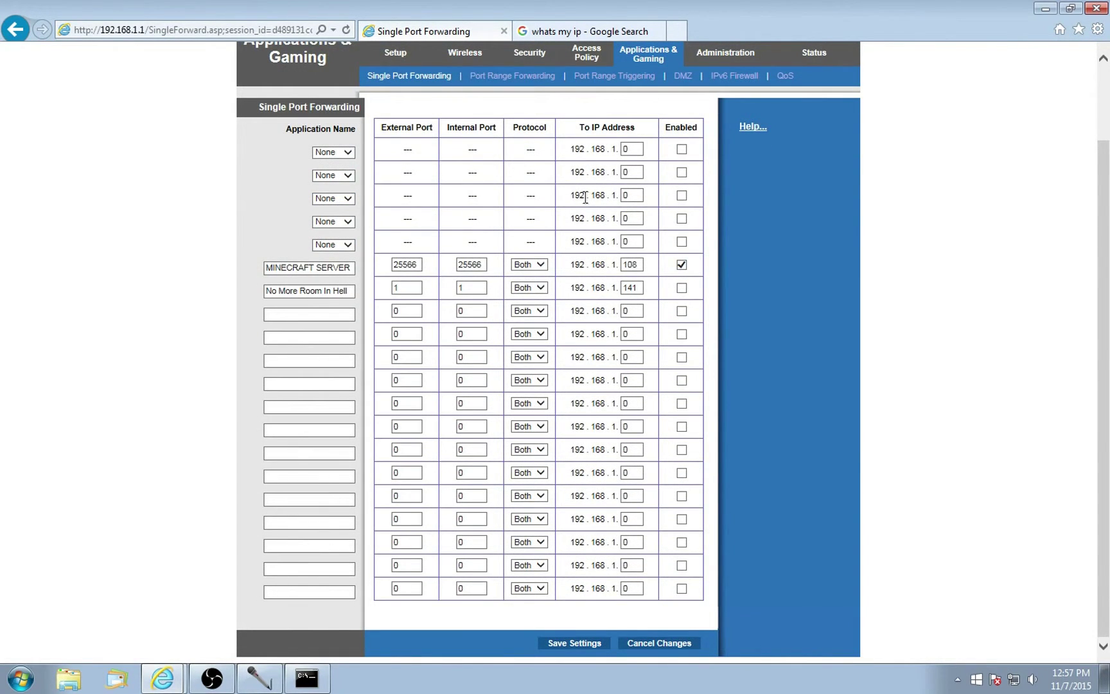
Inspect the MINECRAFT SERVER rule and its port 25566, then bring back the ipconfig output
left_click_drag(345, 268, 283, 271)
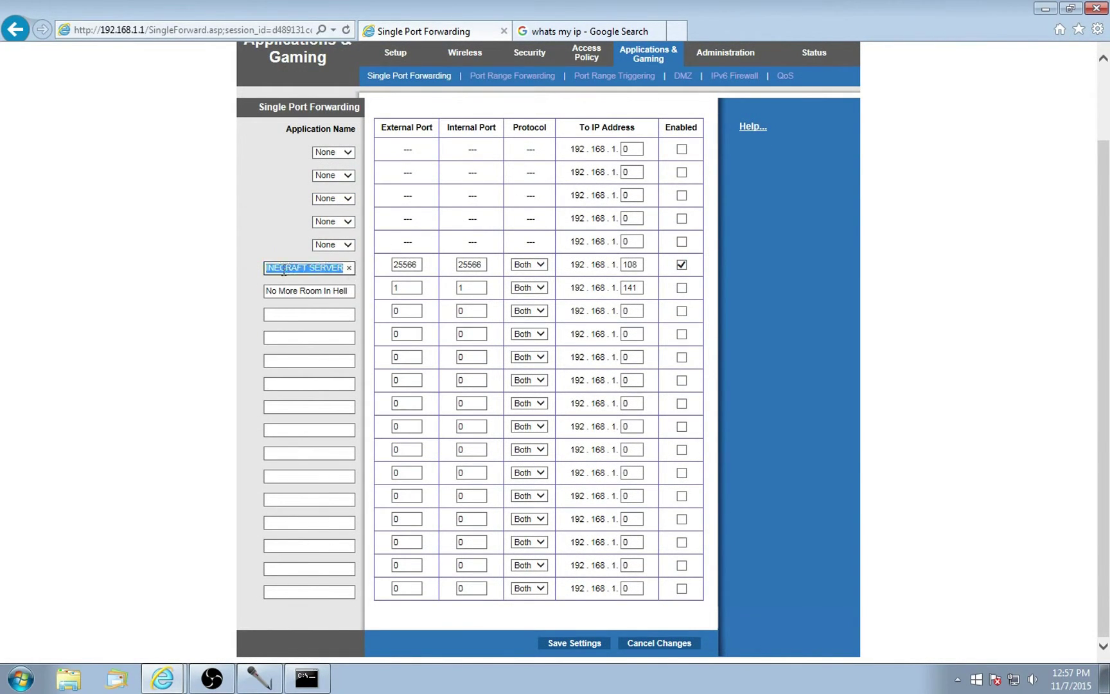
left_click(217, 278)
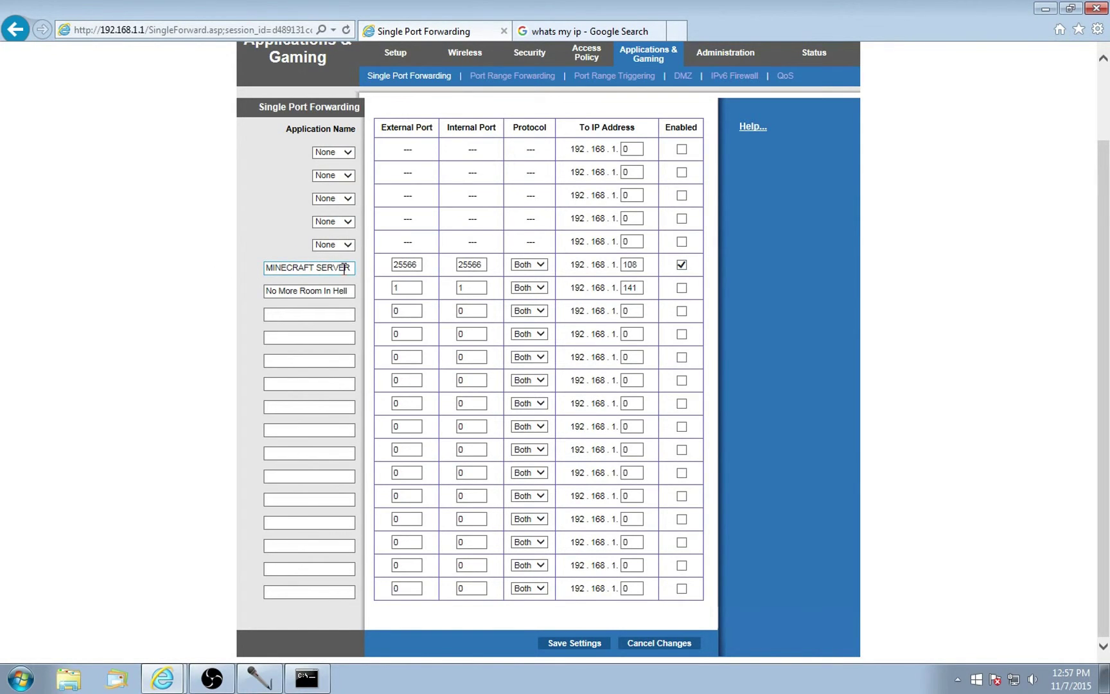
left_click(399, 266)
left_click(308, 678)
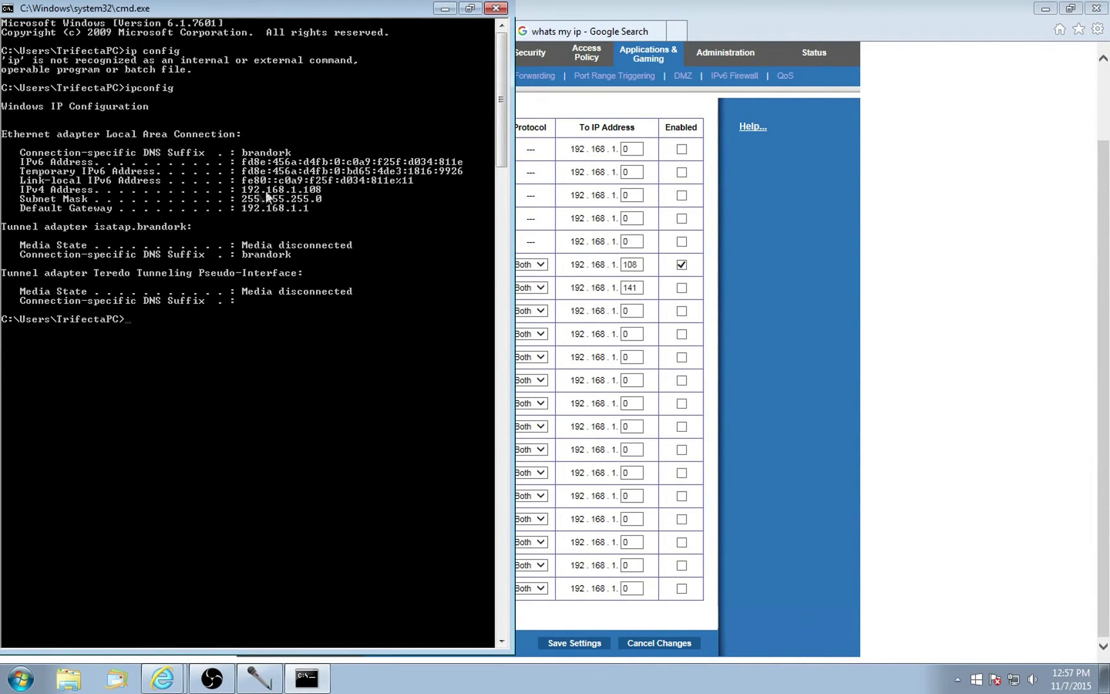
Confirm IPv4 192.168.1.108 in Command Prompt, then minimize it to return to the browser
right_click(314, 192)
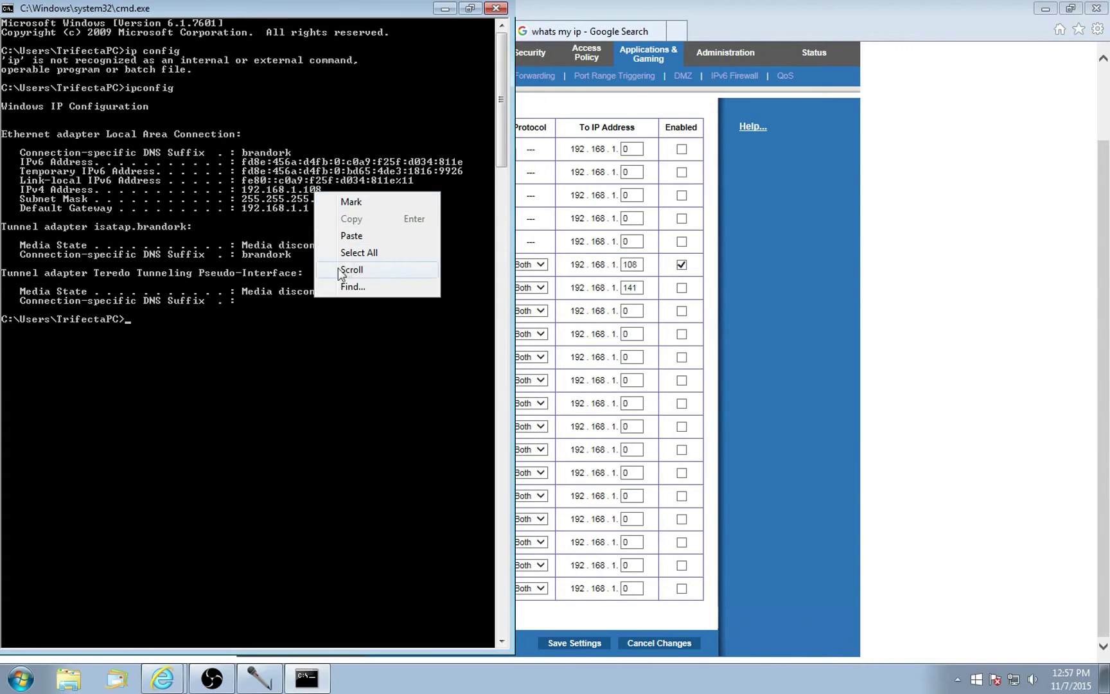
left_click(289, 220)
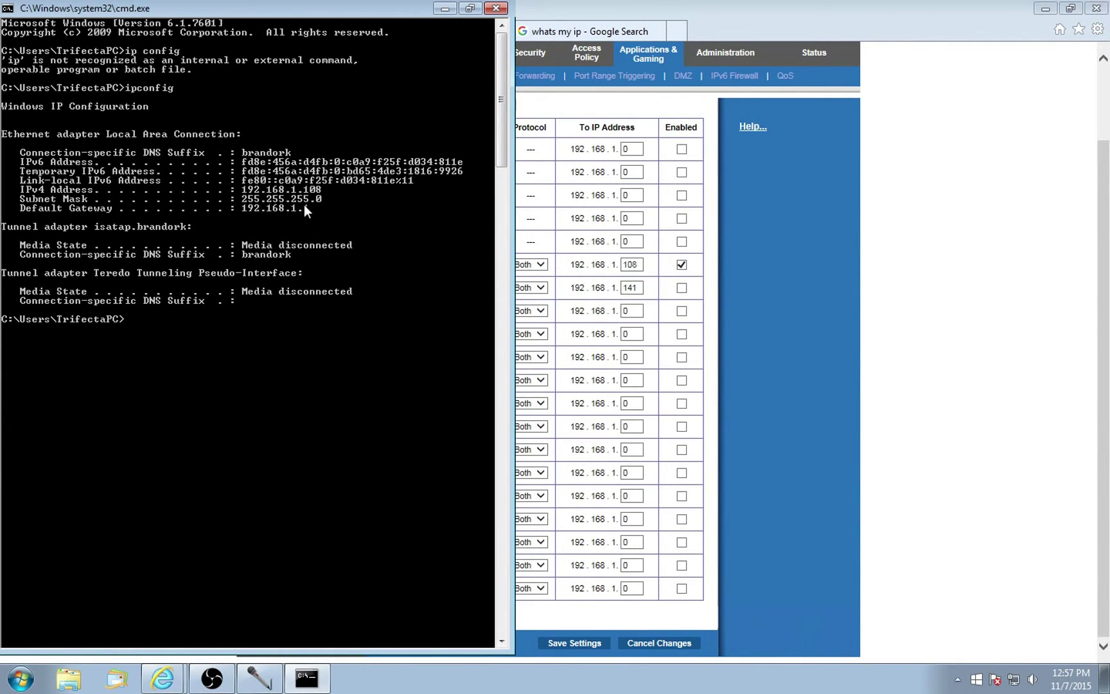
left_click(676, 271)
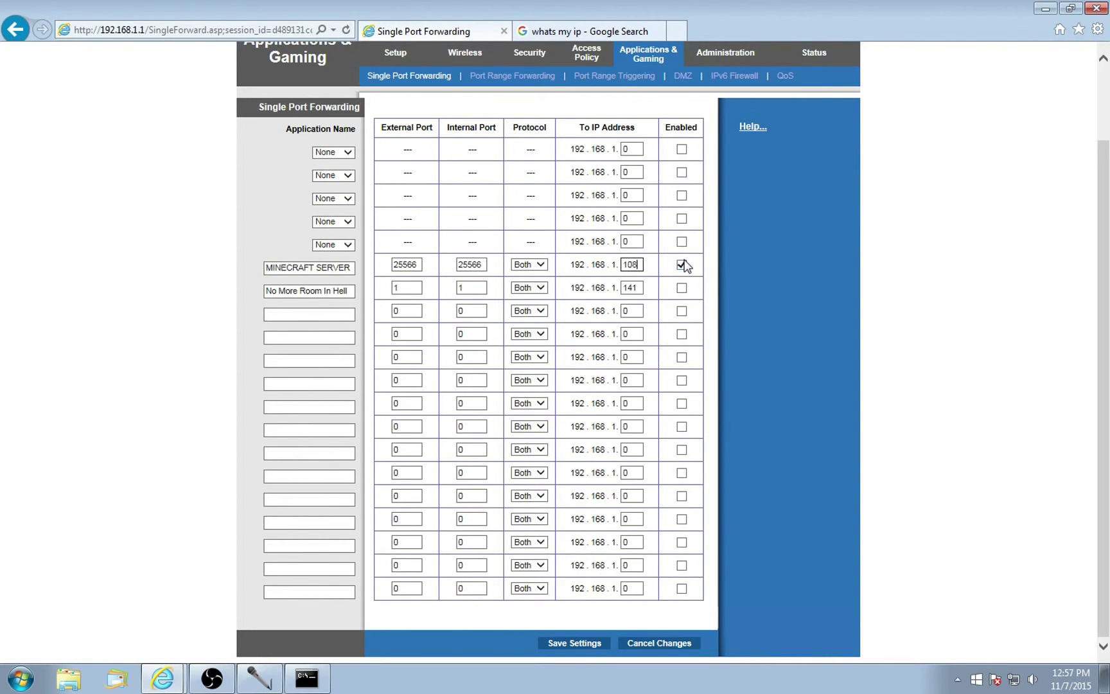
Set the MINECRAFT SERVER rule (port 25566 to 192.168.1.108) protocol to Both
left_click(541, 264)
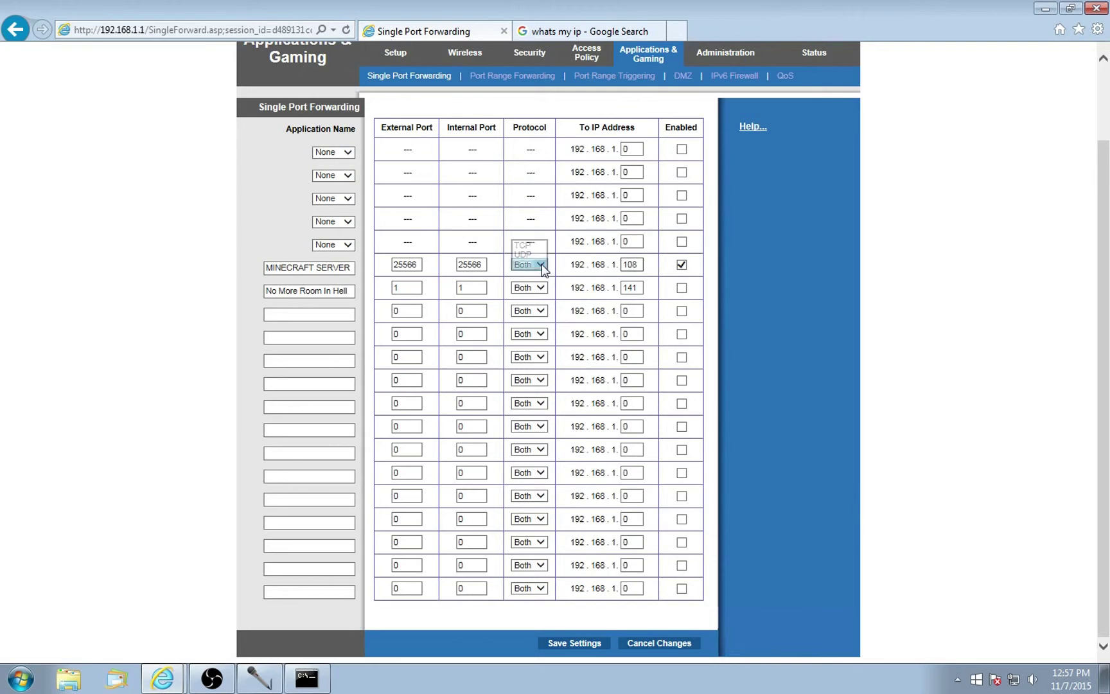
left_click(534, 265)
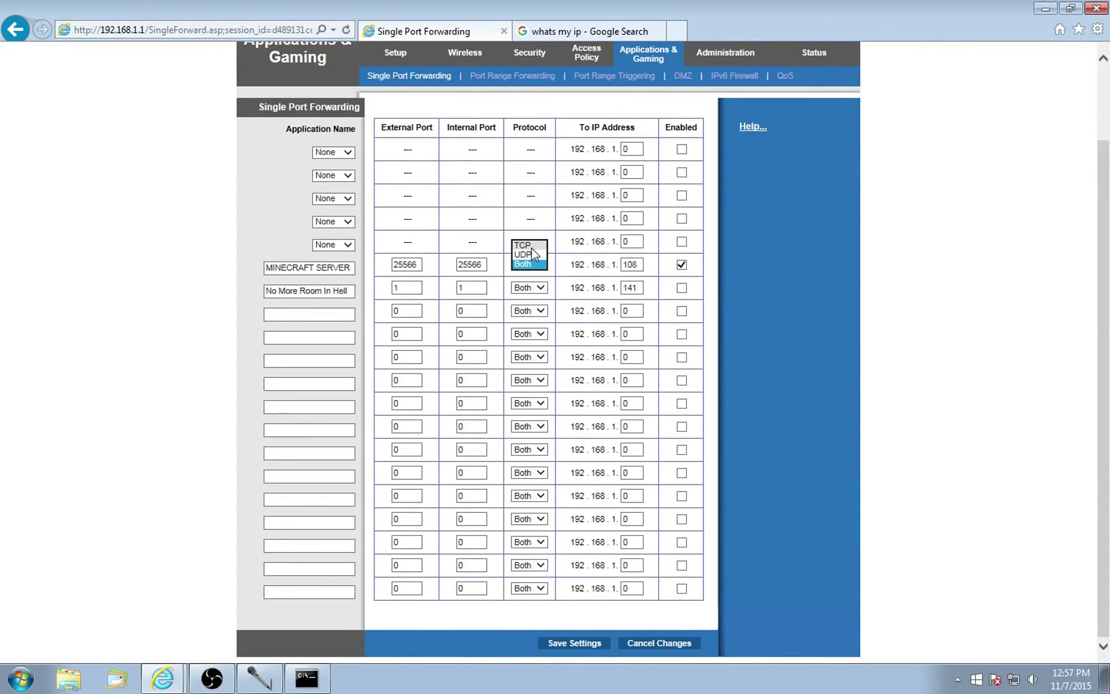
left_click(532, 264)
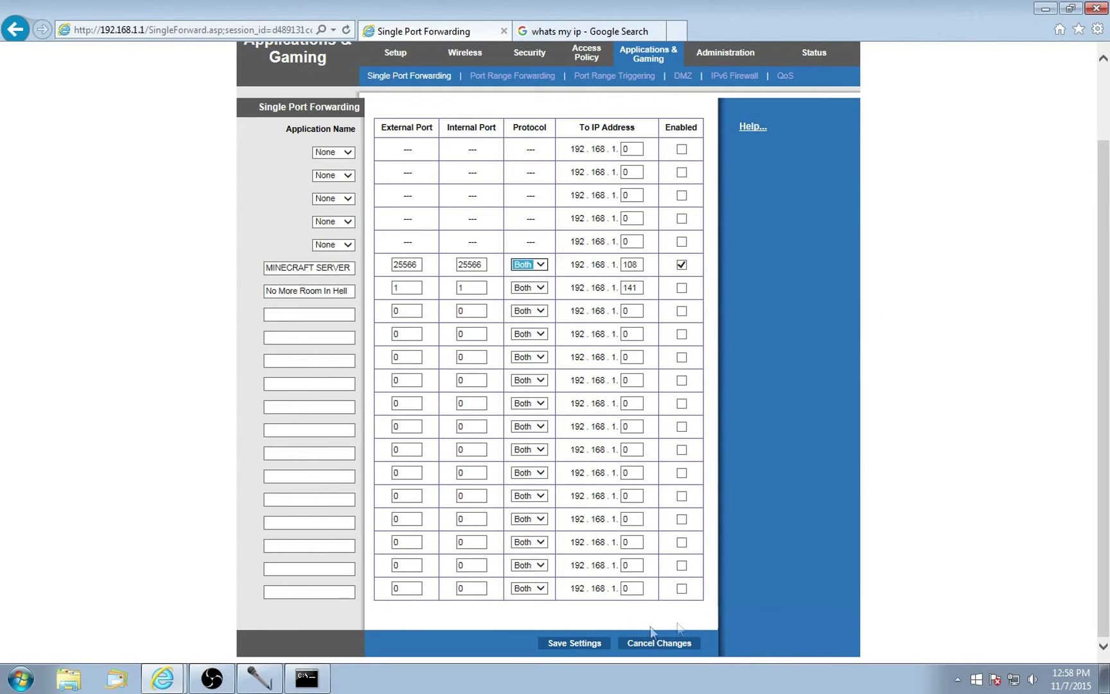
left_click(559, 639)
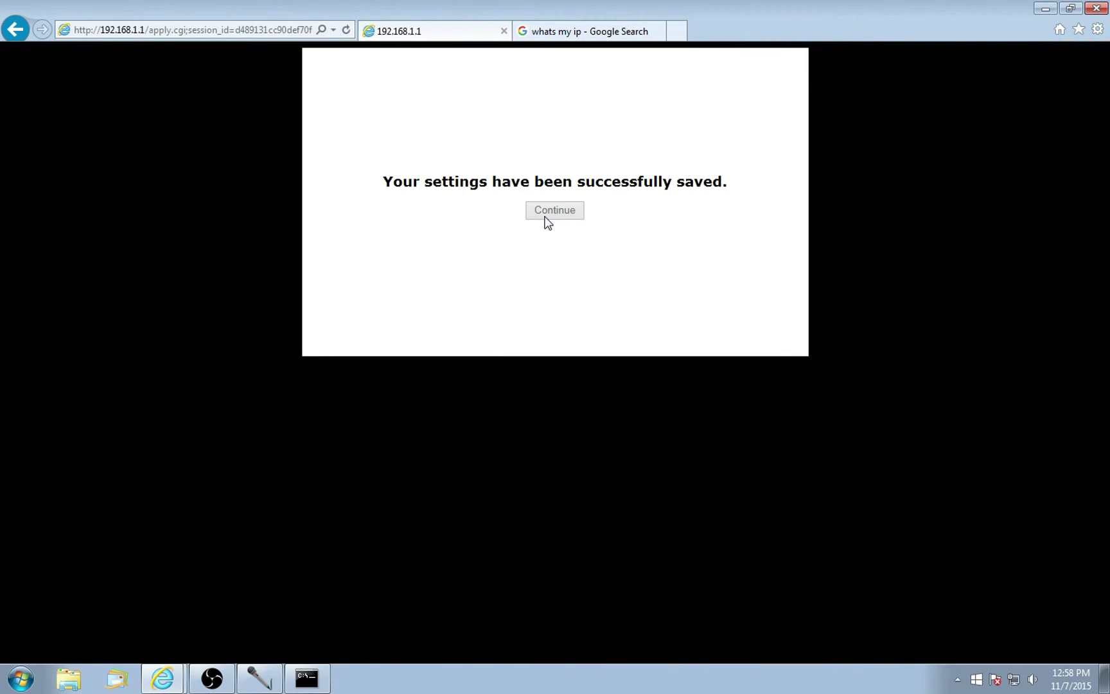
Dismiss the settings-saved confirmation and close the 192.168.1.1 router tab
left_click(563, 212)
left_click(504, 30)
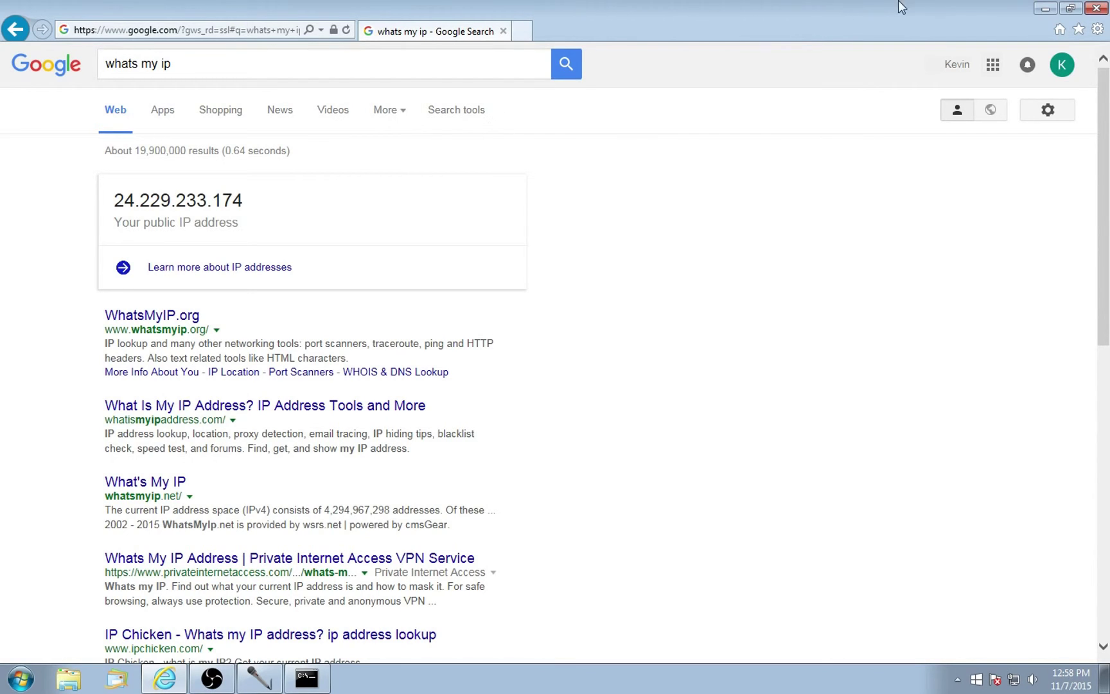
Minimize the browser, close the ipconfig console, and open server.properties in the TheCRAFTIng folder
left_click(1045, 9)
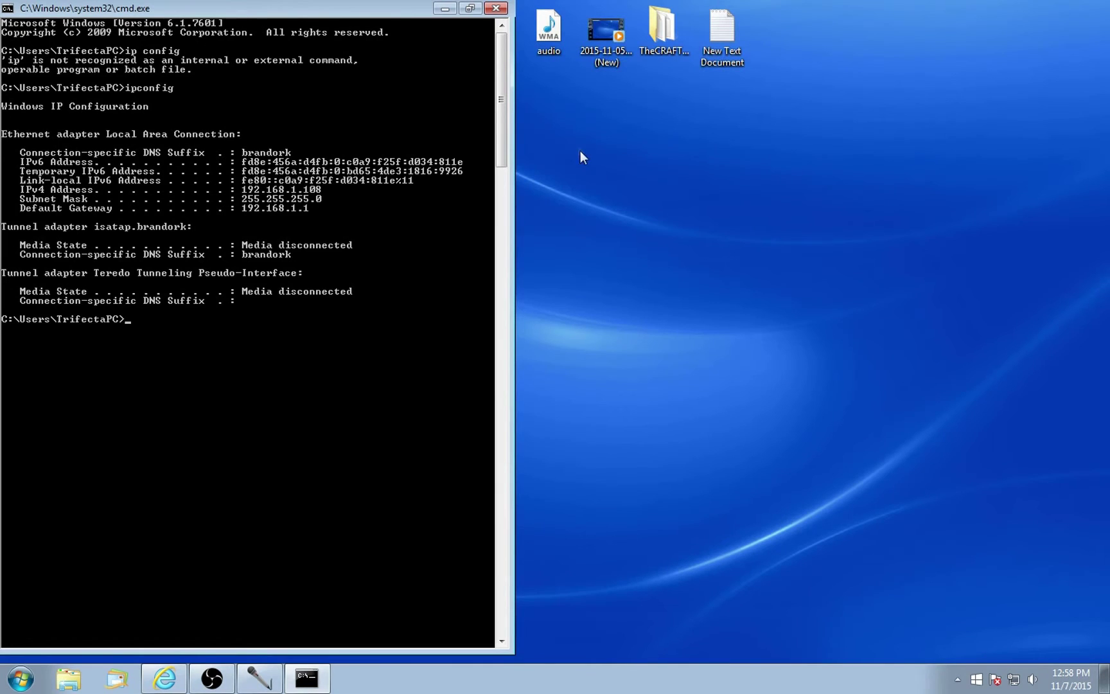
left_click(495, 8)
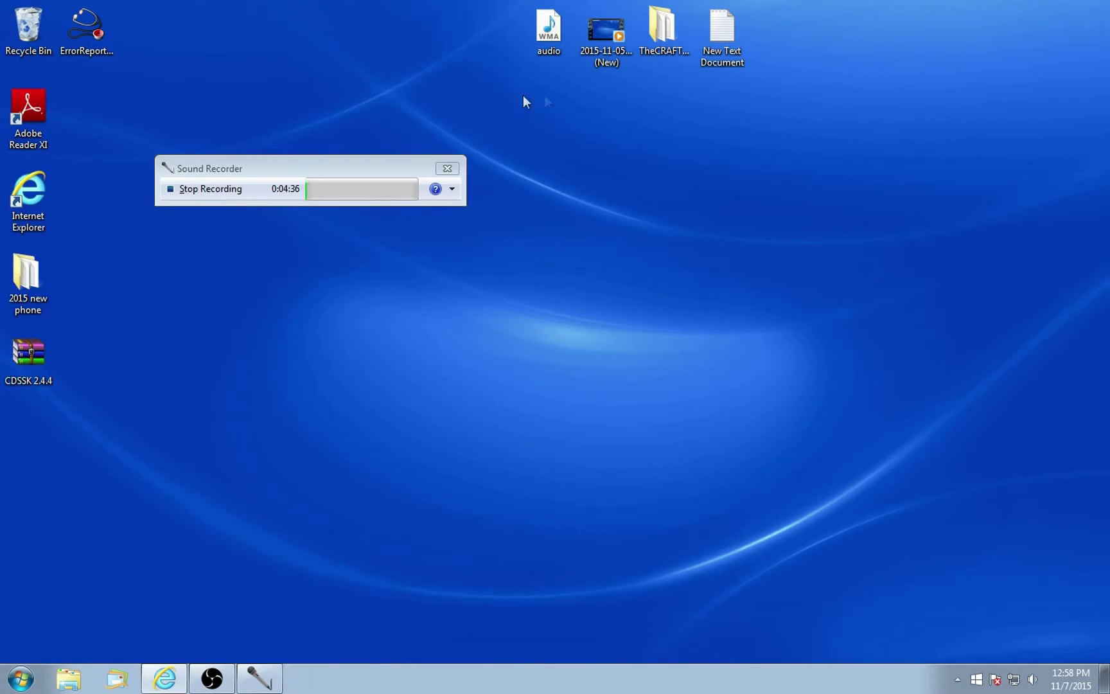
double_click(661, 36)
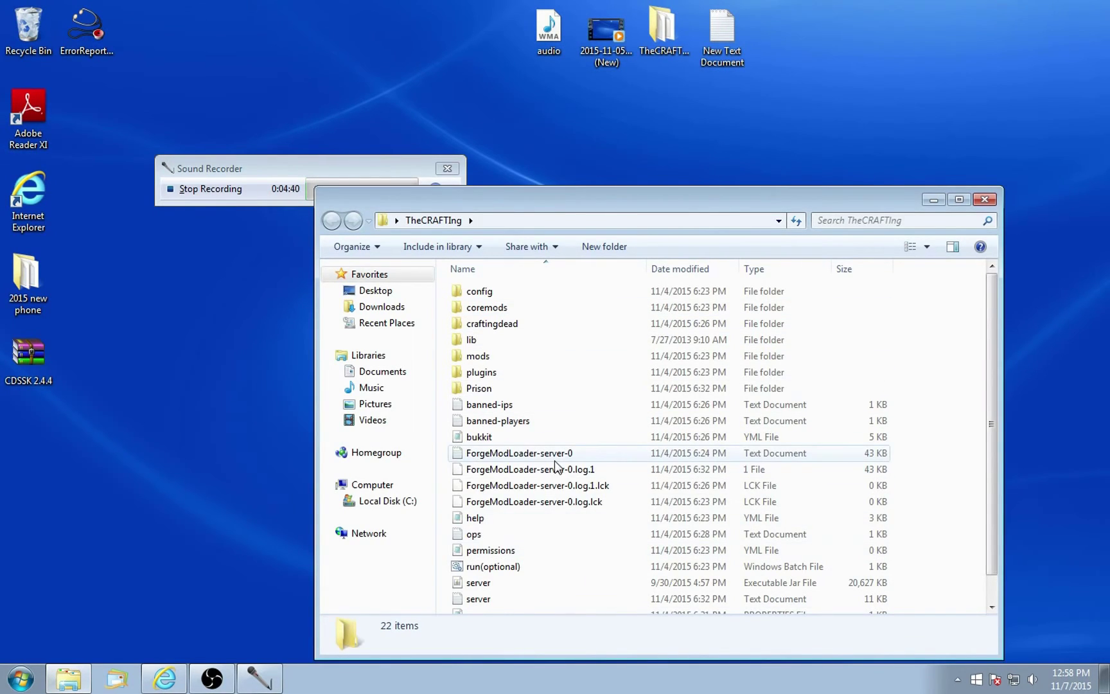
scroll(546, 453, "down", 1)
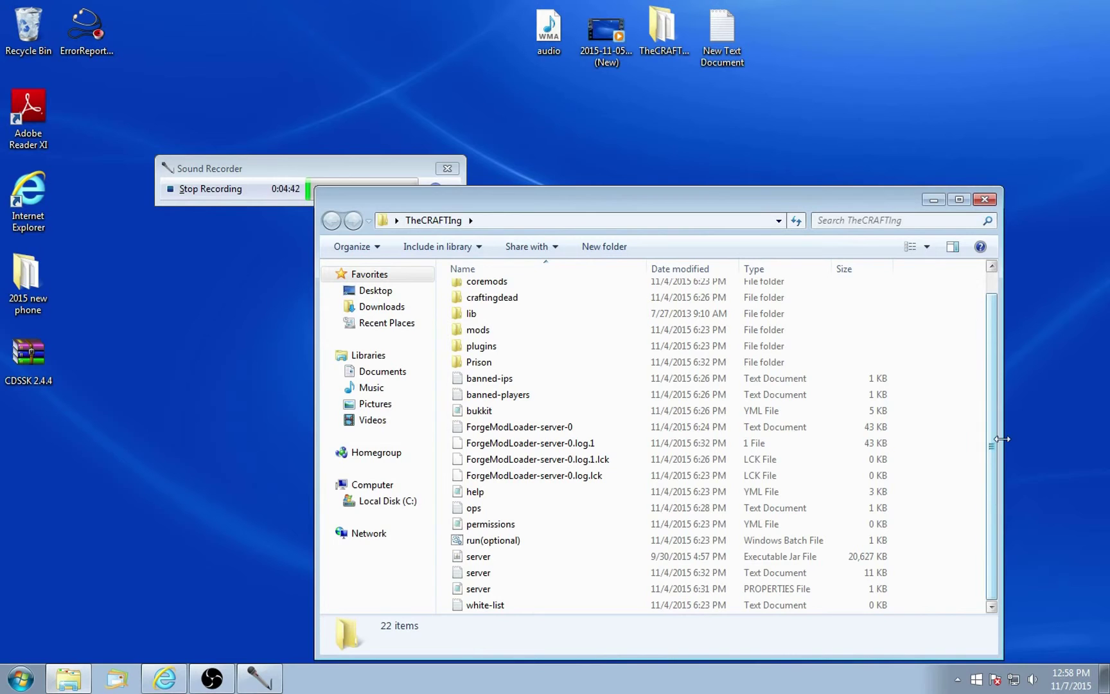
double_click(478, 589)
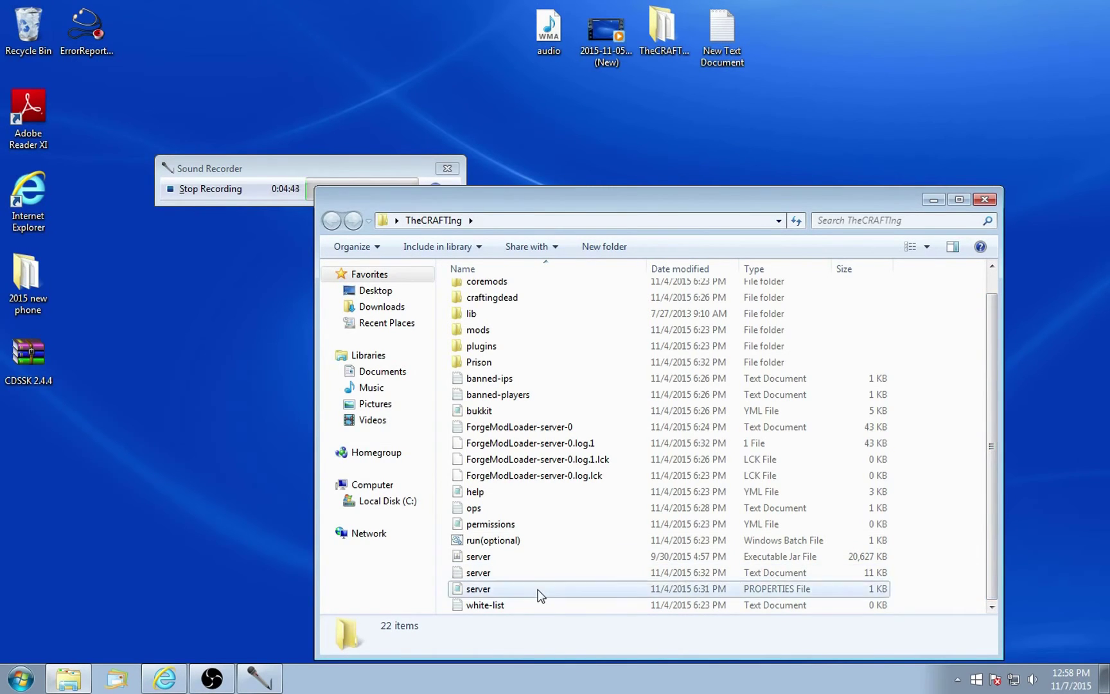
Check server-ip 192.168.1.108 and server-port 25566 in server.properties, then close Notepad
left_click_drag(387, 415, 390, 238)
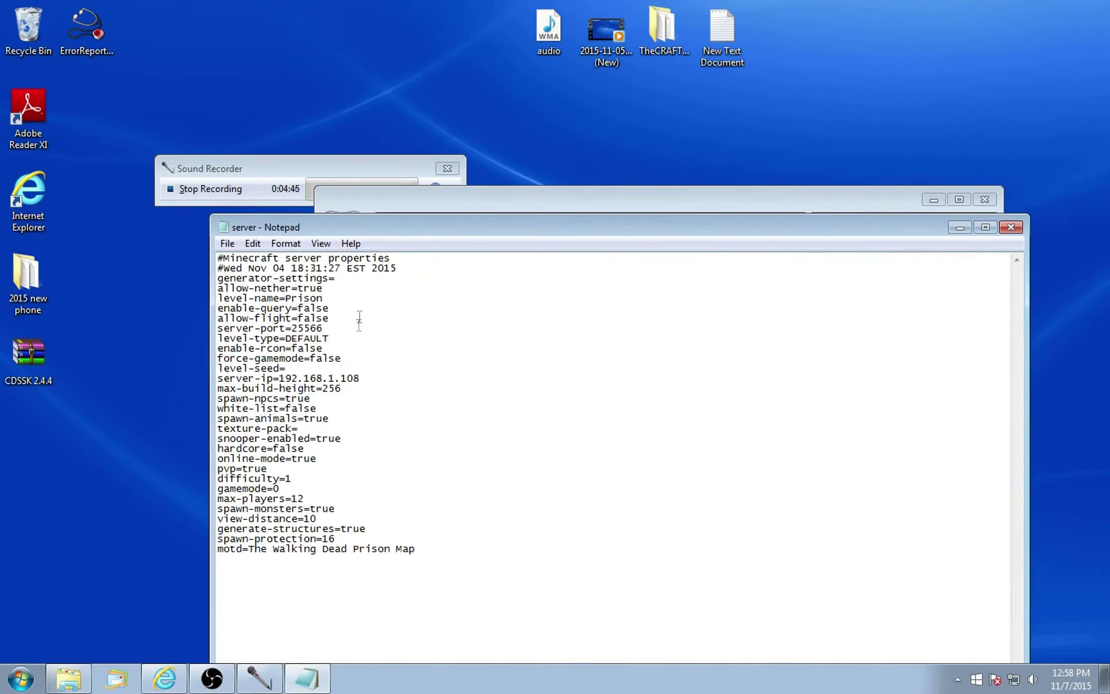
left_click_drag(217, 388, 282, 388)
mouse_move(361, 378)
left_mouse_down()
mouse_move(279, 379)
mouse_move(346, 379)
mouse_move(292, 389)
mouse_move(292, 379)
mouse_move(361, 379)
left_mouse_up()
mouse_move(323, 329)
left_mouse_down()
mouse_move(232, 331)
mouse_move(322, 330)
left_mouse_up()
left_click(1010, 227)
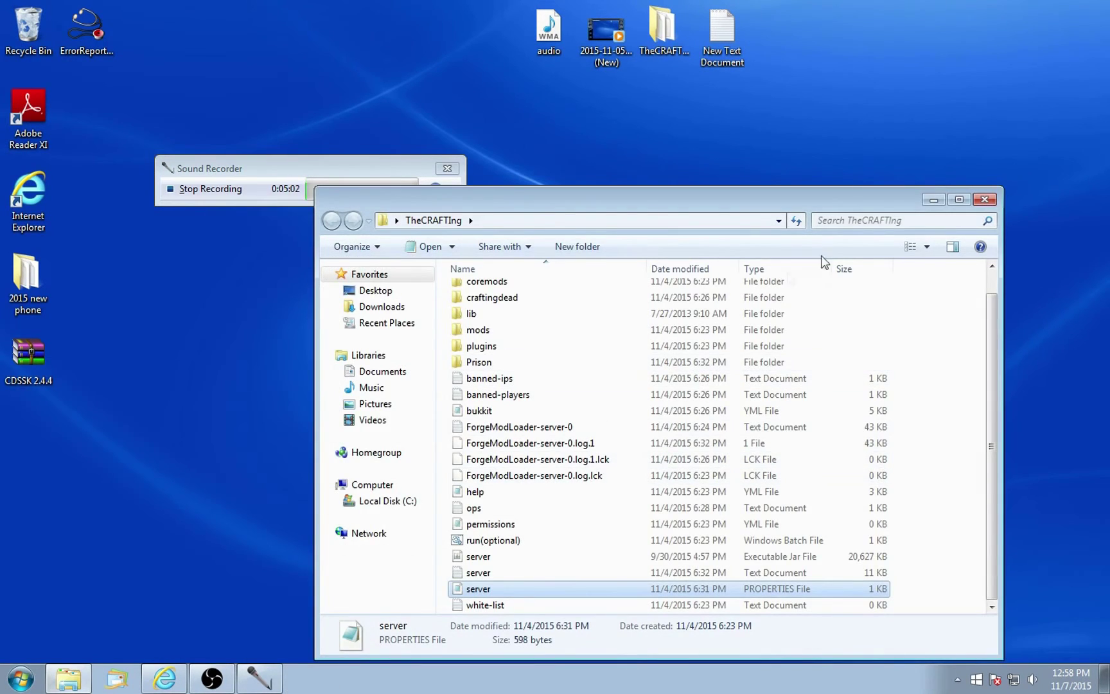
Close the TheCRAFTIng window and Internet Explorer, then reopen the TheCRAFTIng folder
left_click(987, 201)
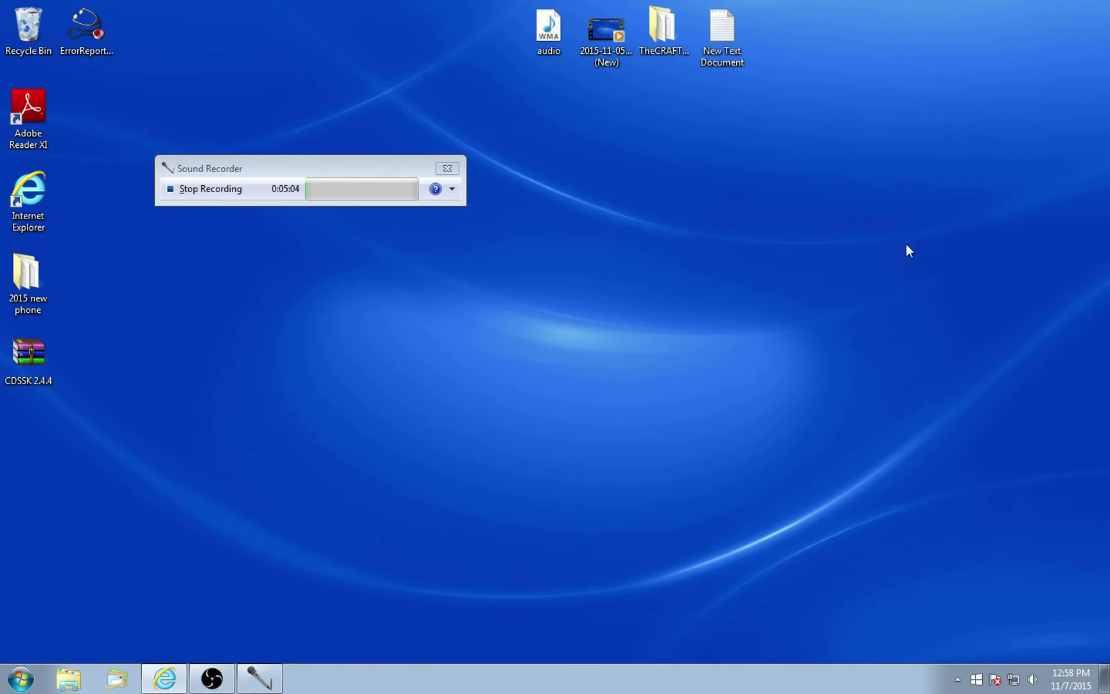
left_click(164, 678)
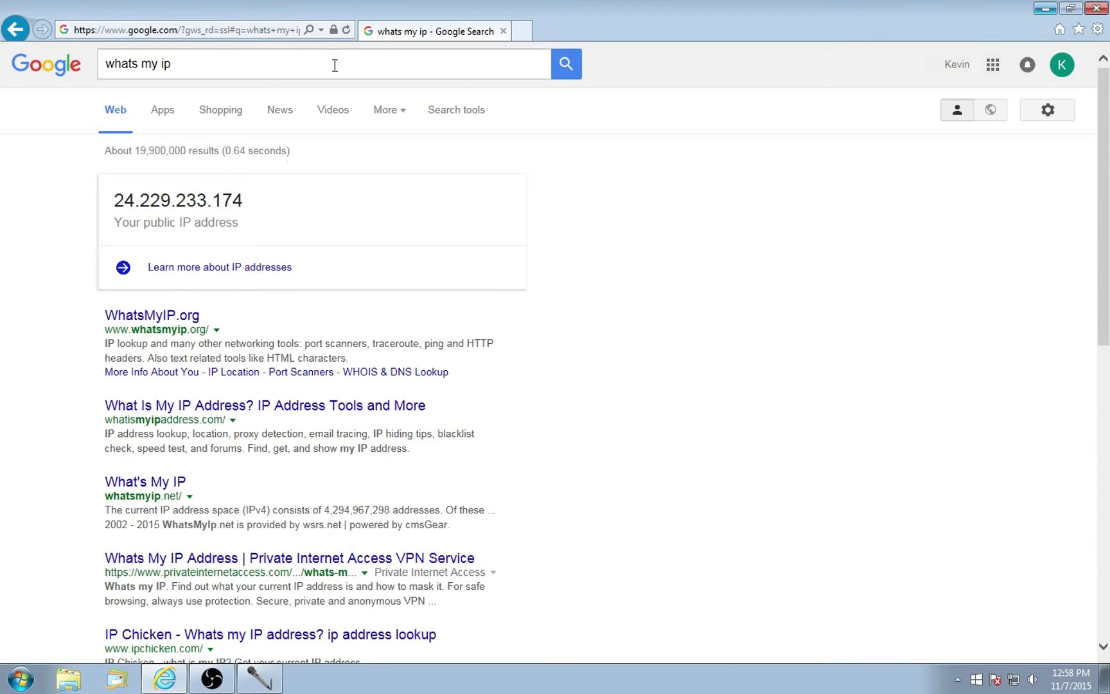
left_click(1092, 10)
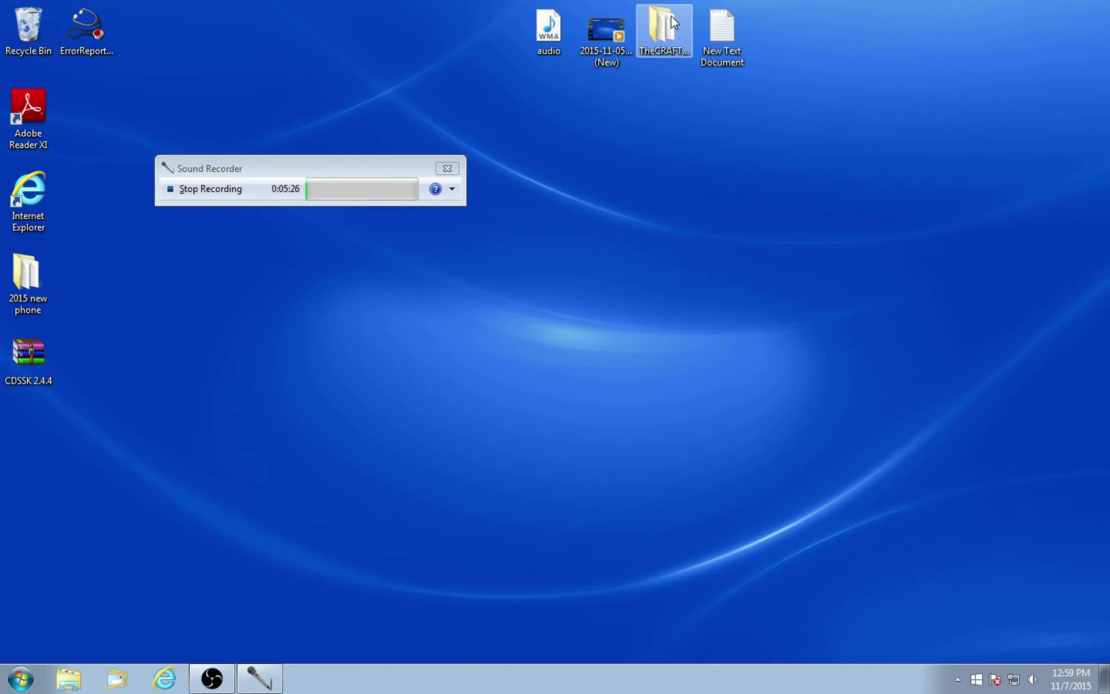
double_click(663, 30)
scroll(512, 417, "down", 2)
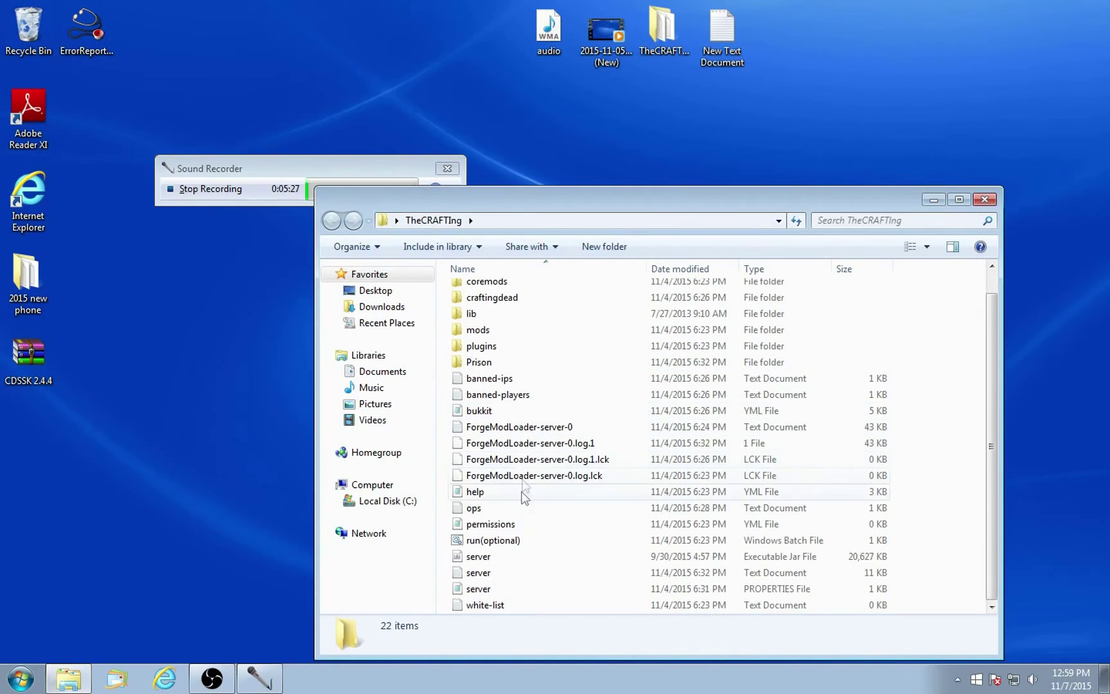
Run run(optional).bat past the security warning, then stop the Minecraft server and close its console
double_click(500, 542)
left_click(595, 352)
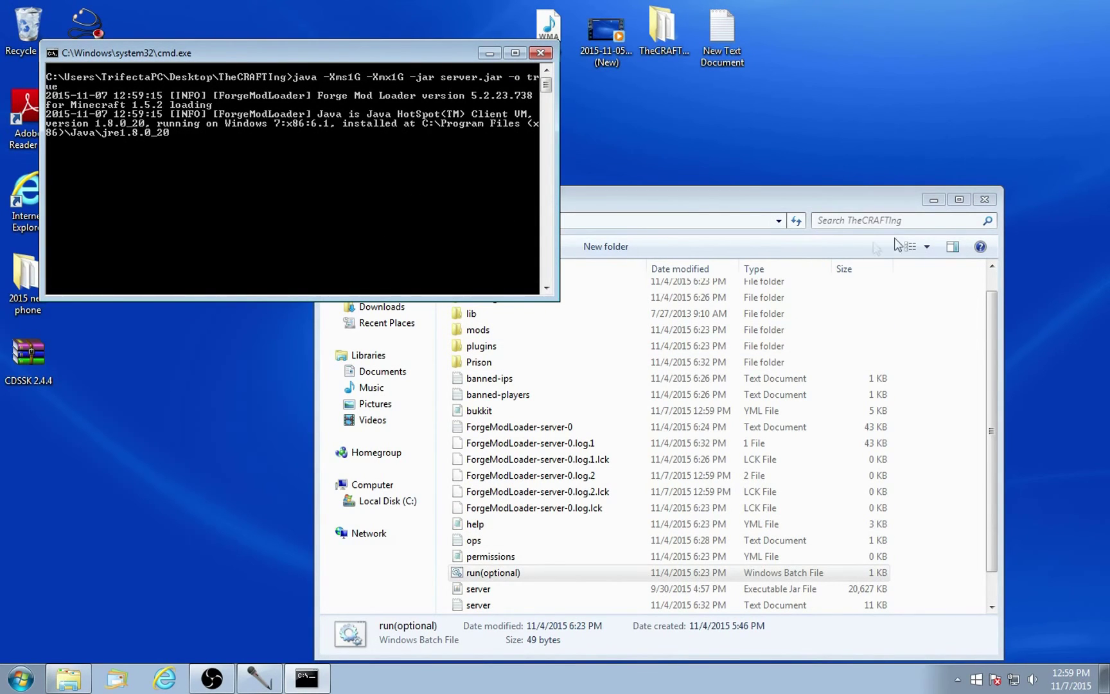
left_click(984, 200)
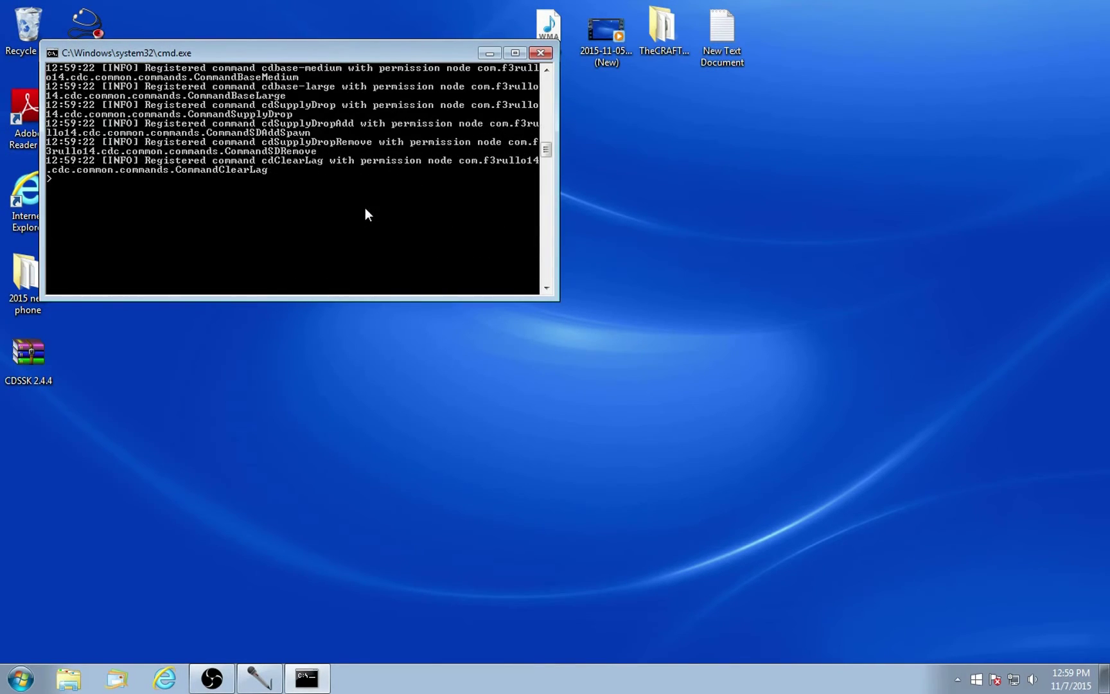
scroll(365, 208, "down", 2)
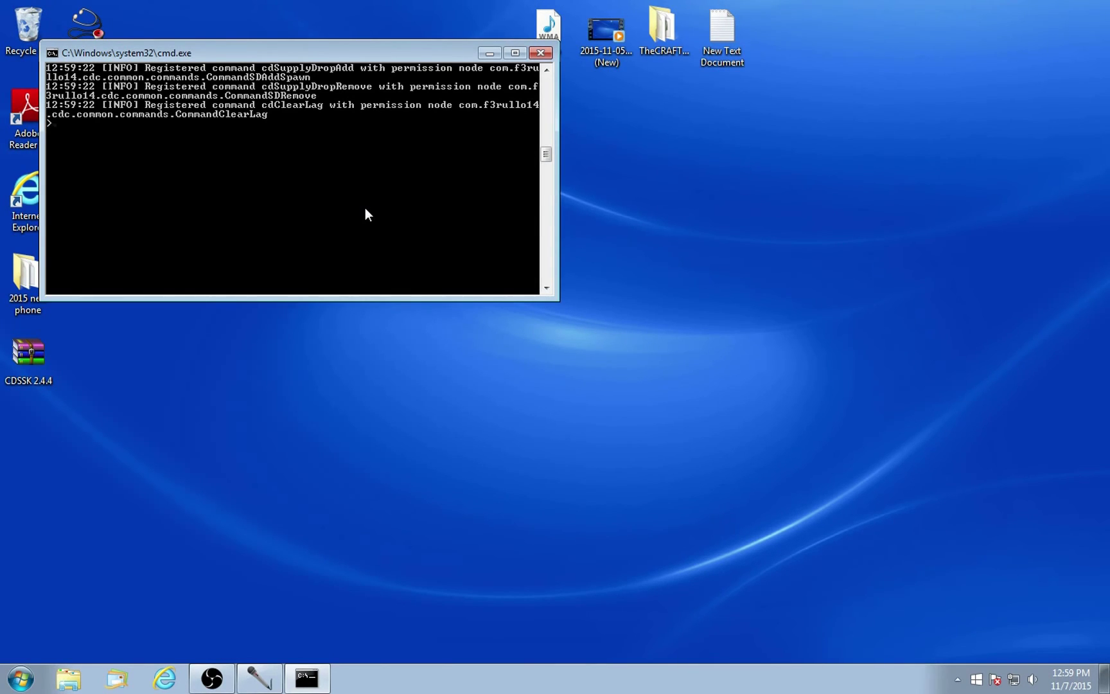
type("op")
key("Return")
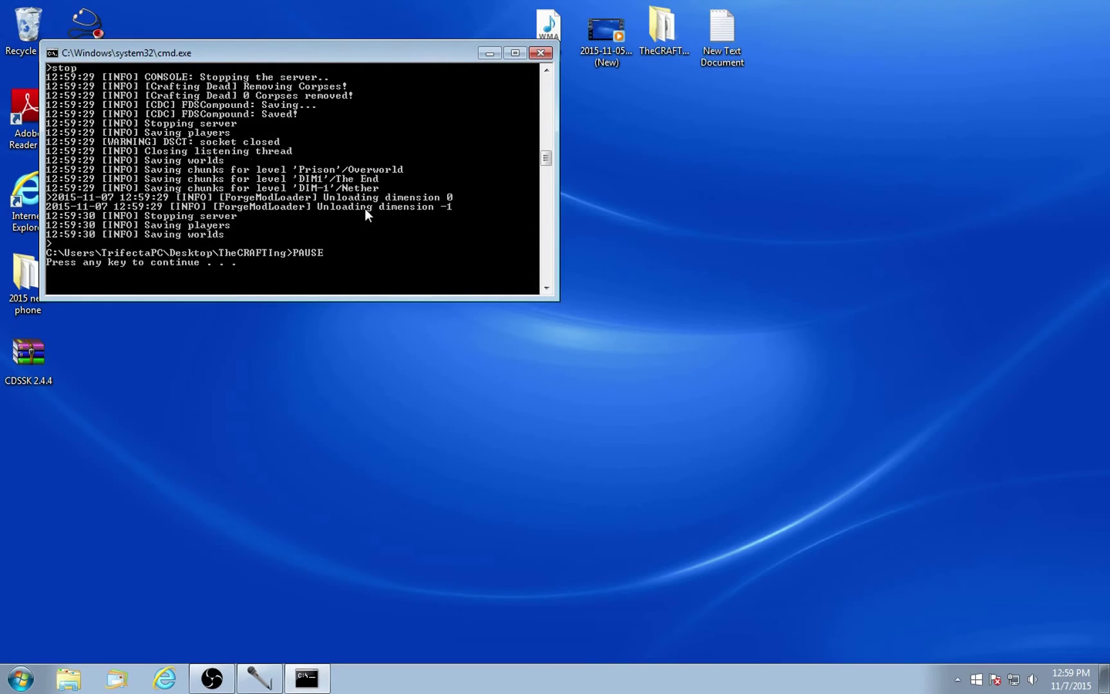
key("Return")
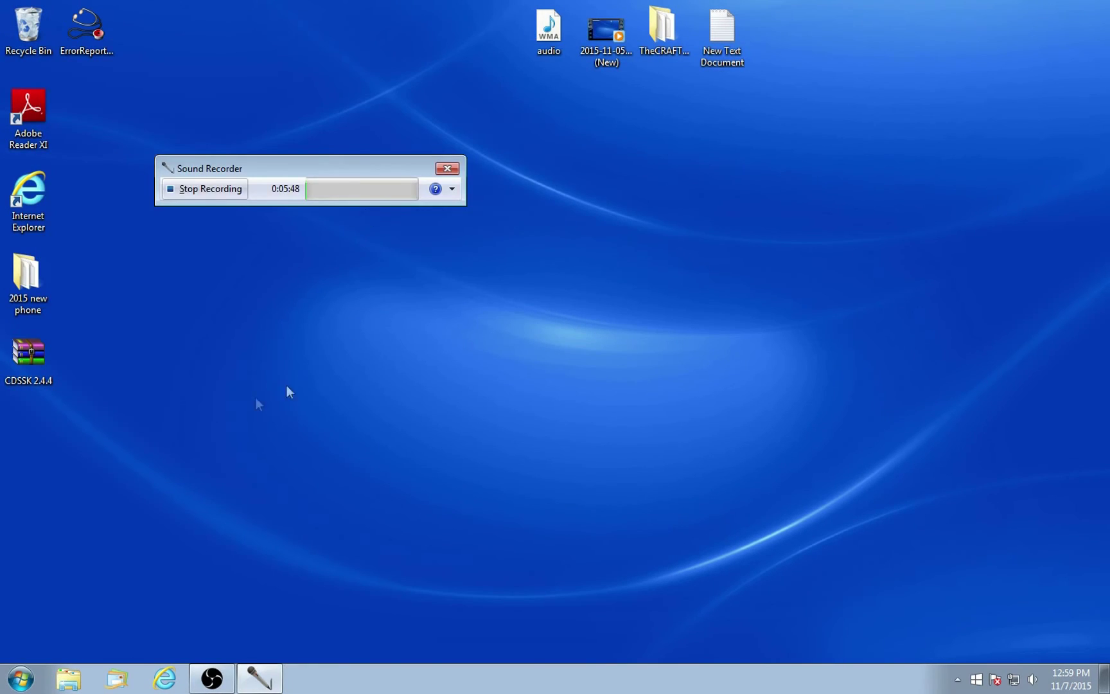
left_click_drag(345, 175, 347, 153)
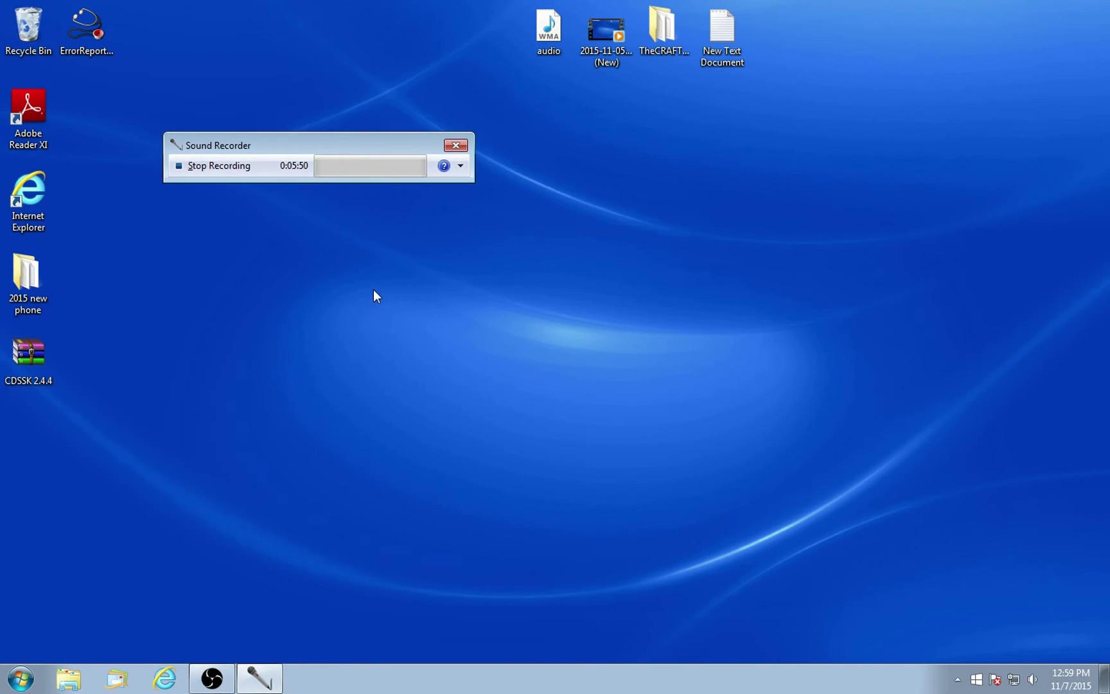